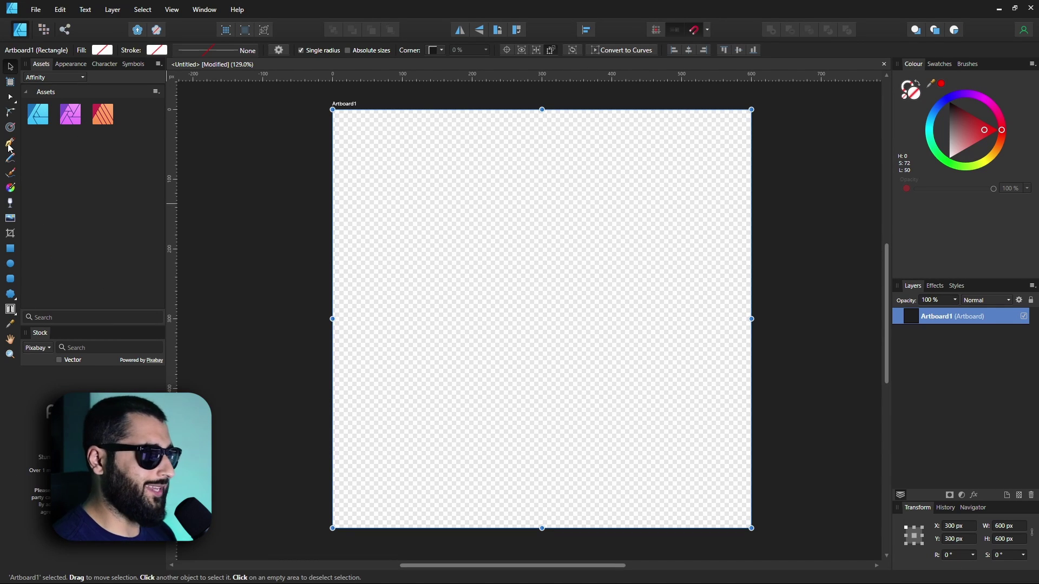
- With the Pen Tool, draw a three-node path of straight line segments across the artboard
{"action": "left_click", "coordinate": [10, 143]}
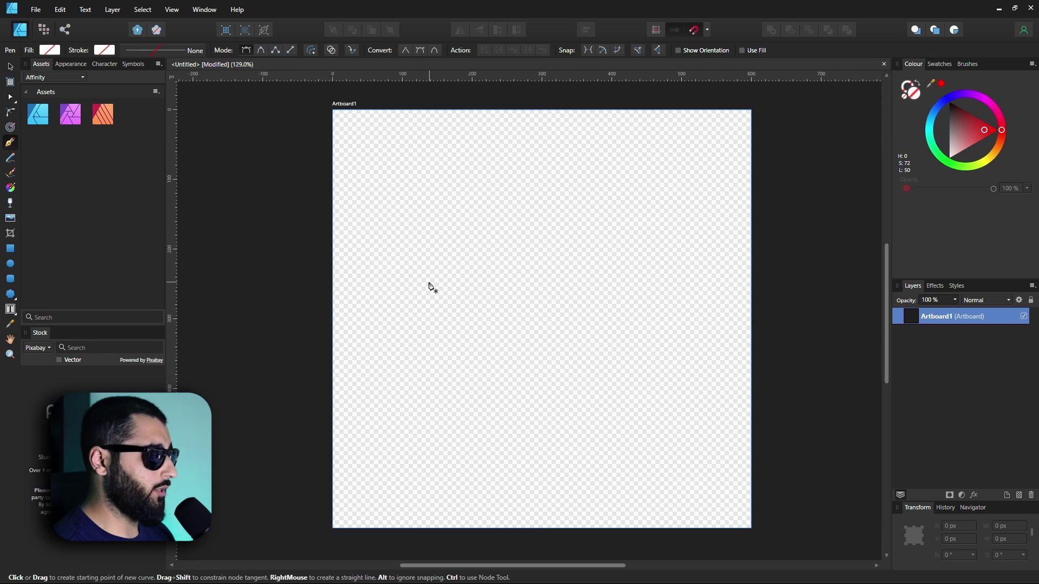
{"action": "left_click", "coordinate": [429, 246]}
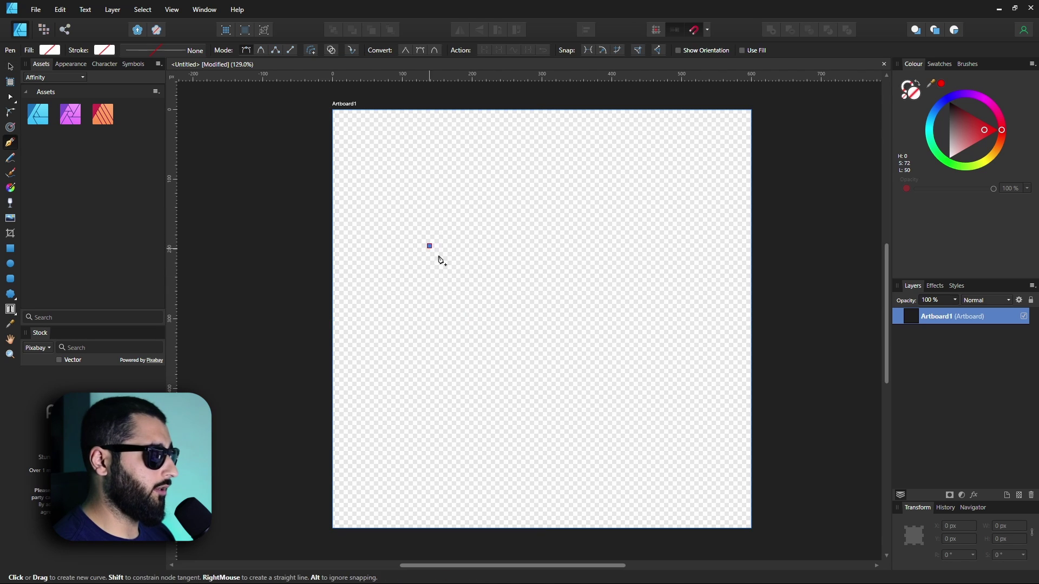
{"action": "left_click", "coordinate": [616, 170]}
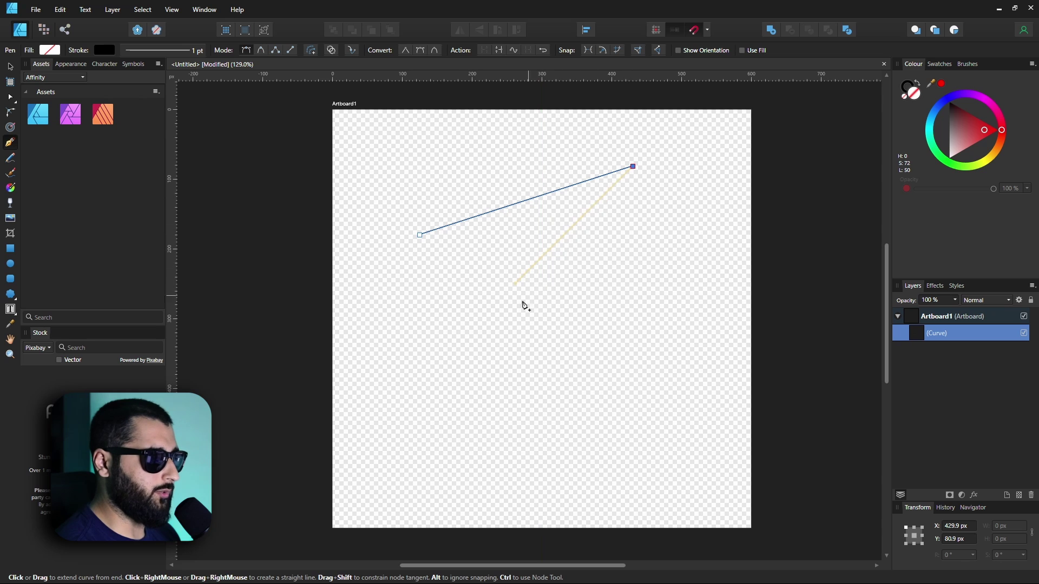
{"action": "left_click", "coordinate": [506, 292]}
- Delete the line, draw a closed five-node house outline with a roof peak, then delete it
{"action": "key", "text": "Delete"}
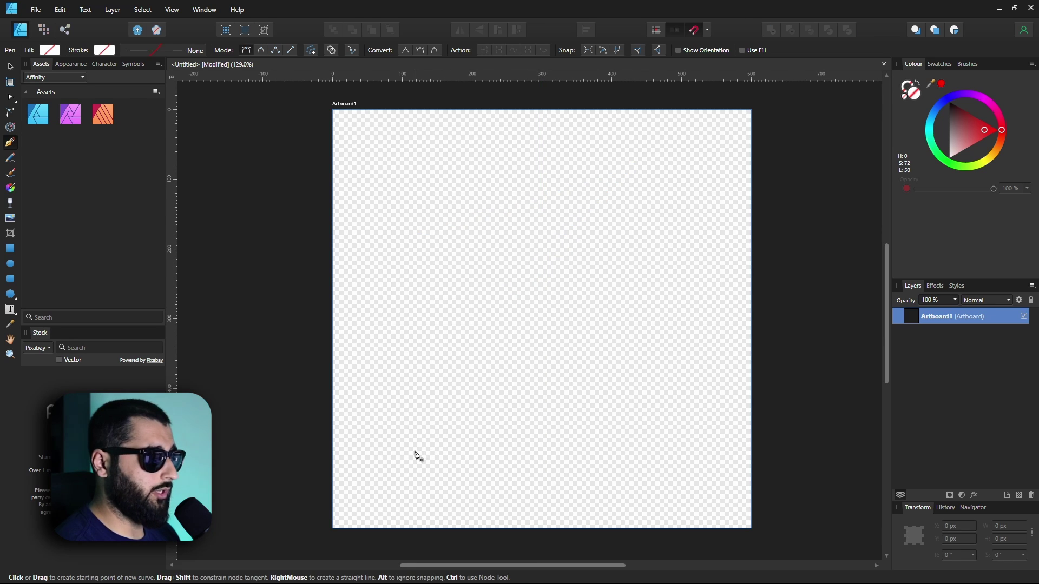
{"action": "left_click", "coordinate": [415, 451]}
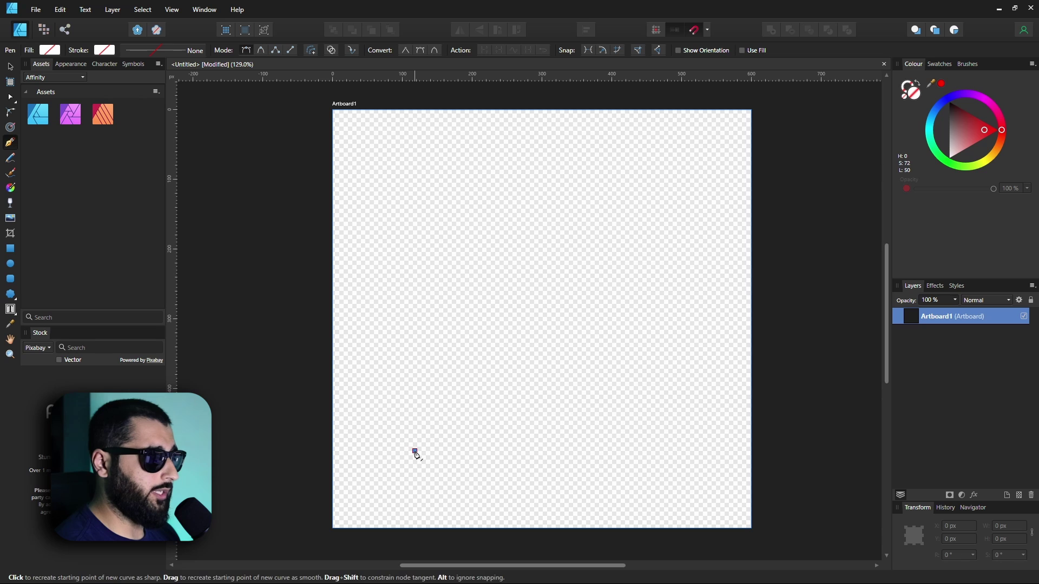
{"action": "left_click", "coordinate": [658, 451]}
{"action": "left_click", "coordinate": [658, 262]}
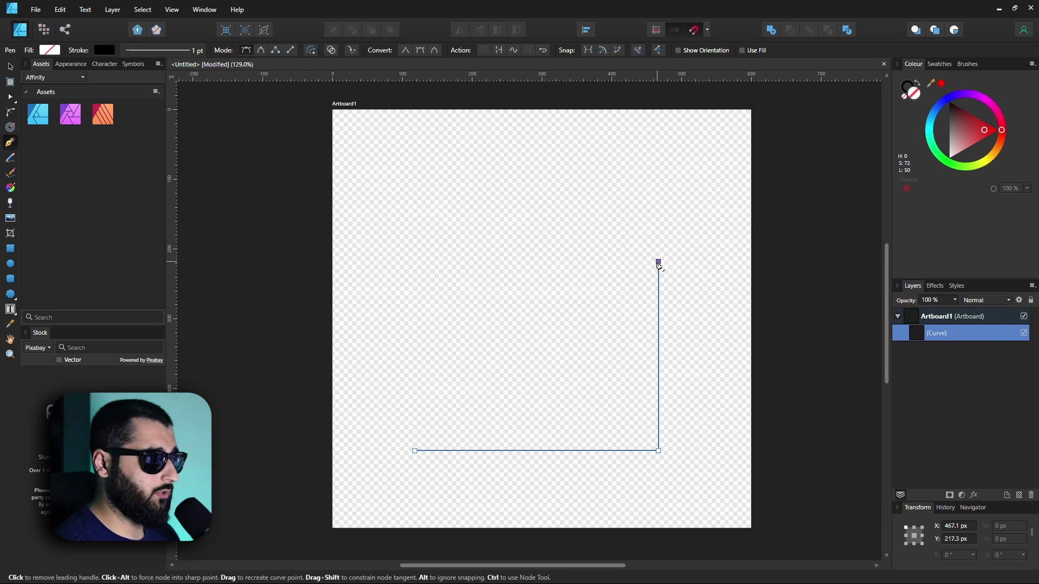
{"action": "left_click", "coordinate": [525, 129]}
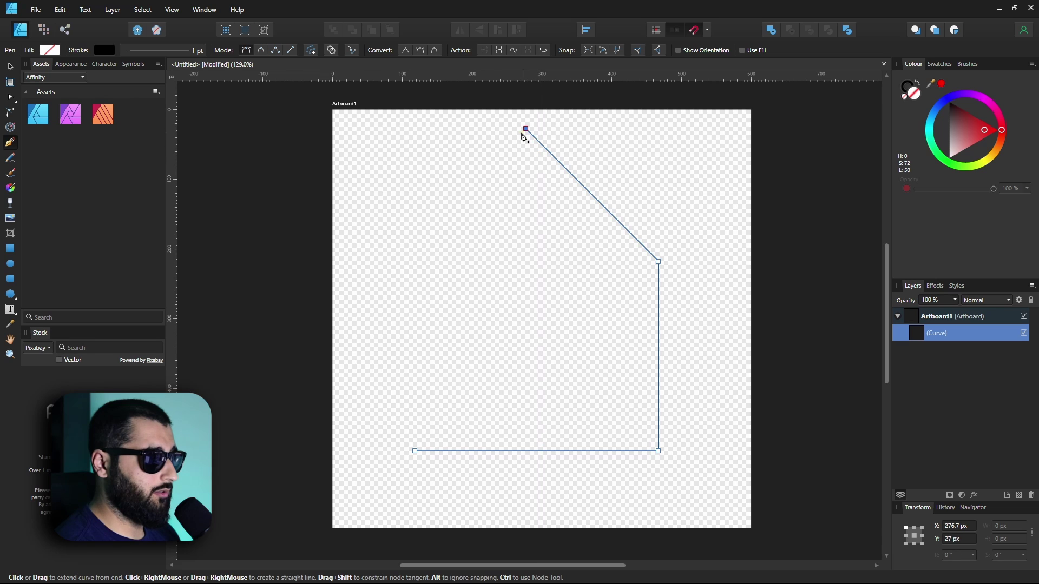
{"action": "left_click", "coordinate": [399, 256]}
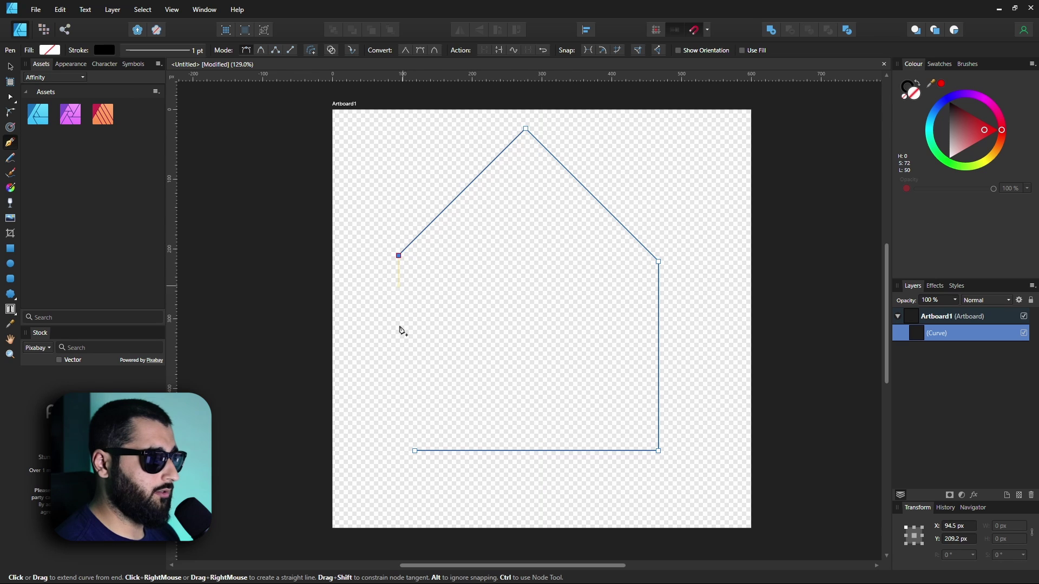
{"action": "left_click", "coordinate": [399, 451]}
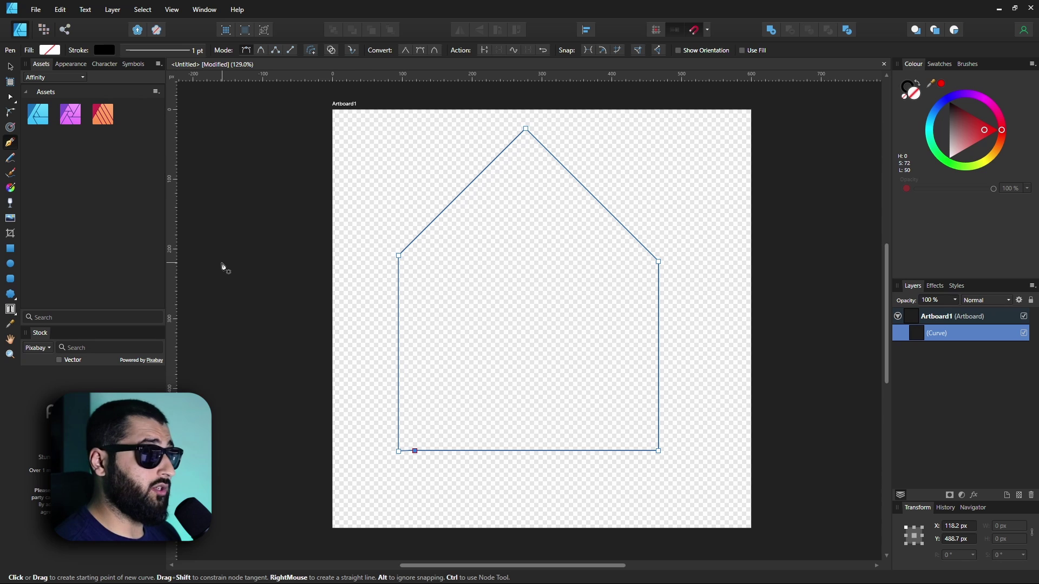
{"action": "key", "text": "Delete"}
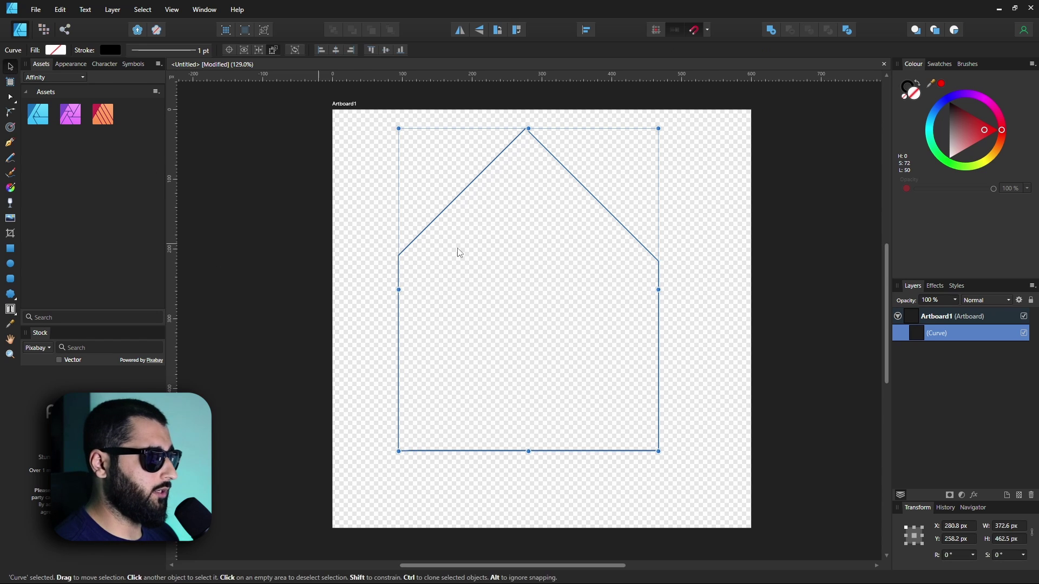
{"action": "key", "text": "Delete"}
- Draw one arched curve from a left node to a smooth right node with vertical handles
{"action": "left_click", "coordinate": [385, 340]}
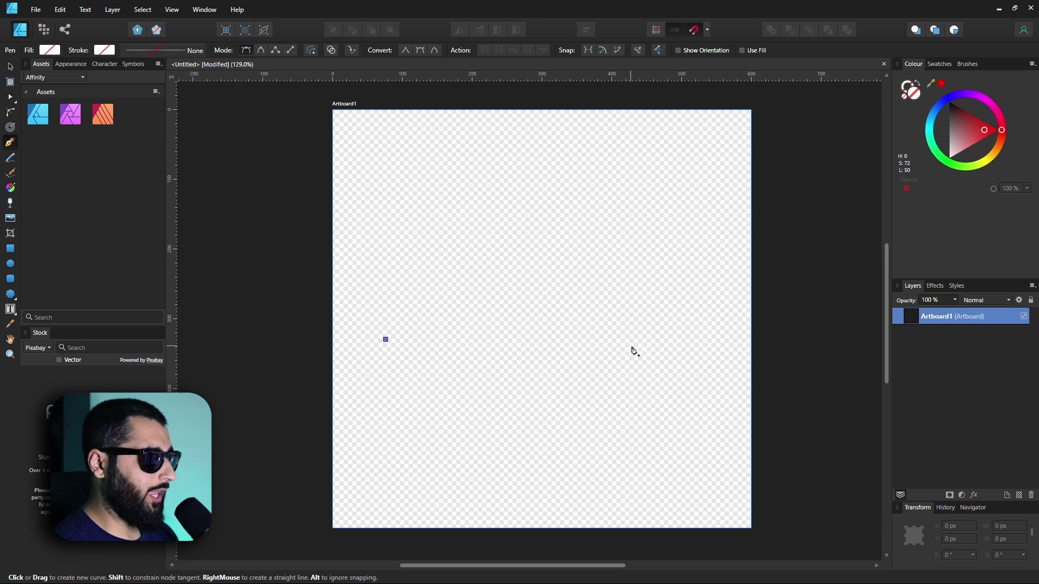
{"action": "left_click_drag", "start_coordinate": [648, 334], "coordinate": [648, 464]}
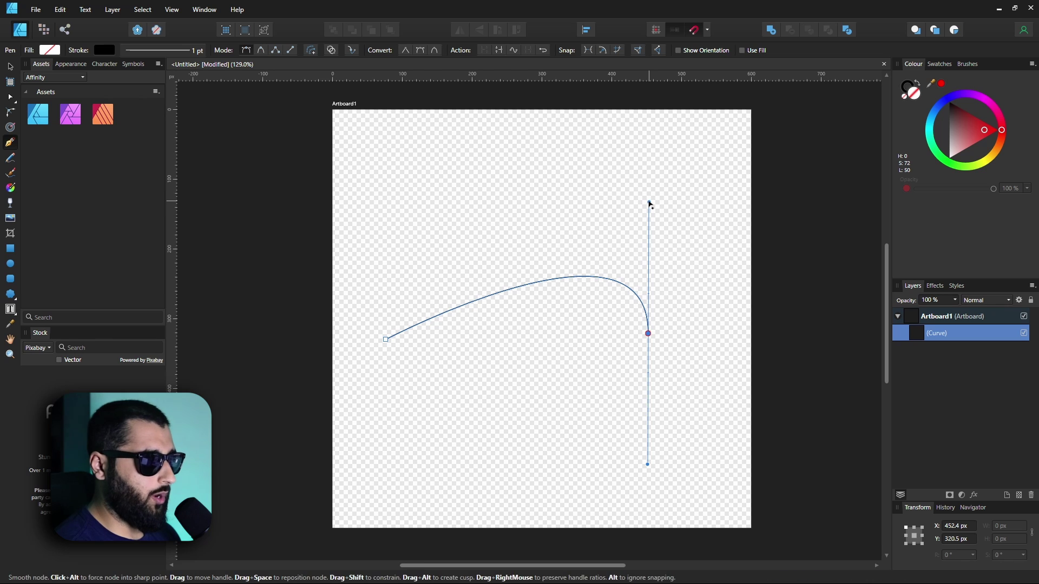
- Swing the right node's handles to a diagonal slant so the arch slopes down into it
{"action": "left_click_drag", "start_coordinate": [650, 203], "coordinate": [537, 130]}
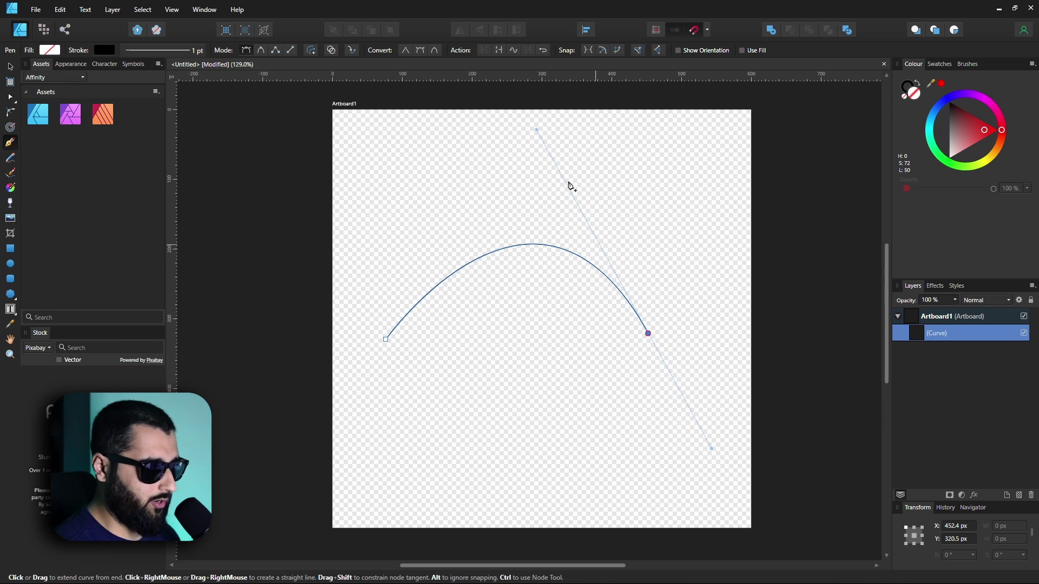
{"action": "left_click_drag", "start_coordinate": [537, 131], "coordinate": [580, 234]}
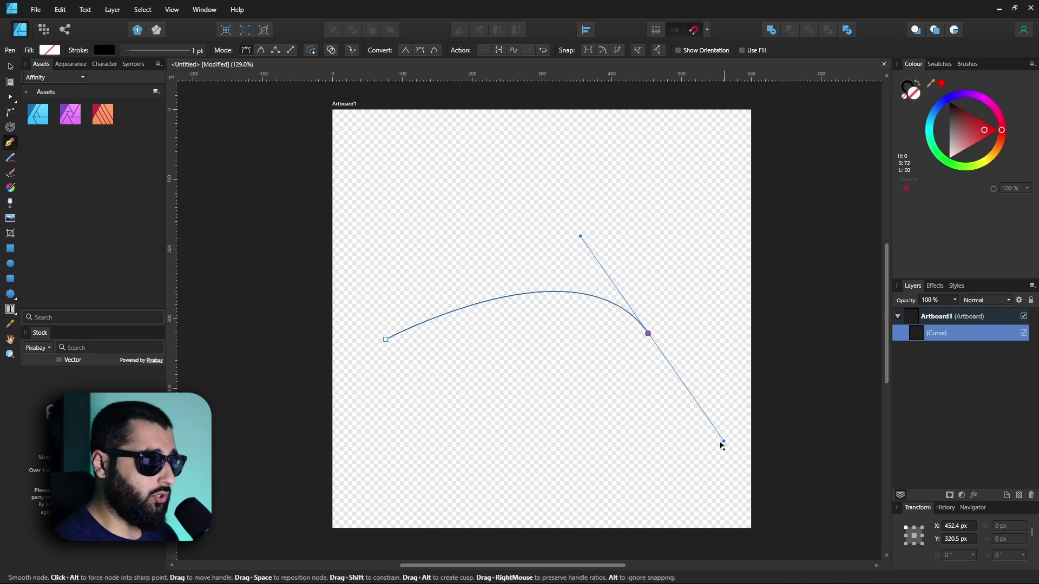
{"action": "mouse_move", "coordinate": [722, 445]}
{"action": "left_mouse_down"}
{"action": "mouse_move", "coordinate": [675, 454]}
{"action": "mouse_move", "coordinate": [679, 441]}
{"action": "mouse_move", "coordinate": [706, 456]}
{"action": "left_mouse_up"}
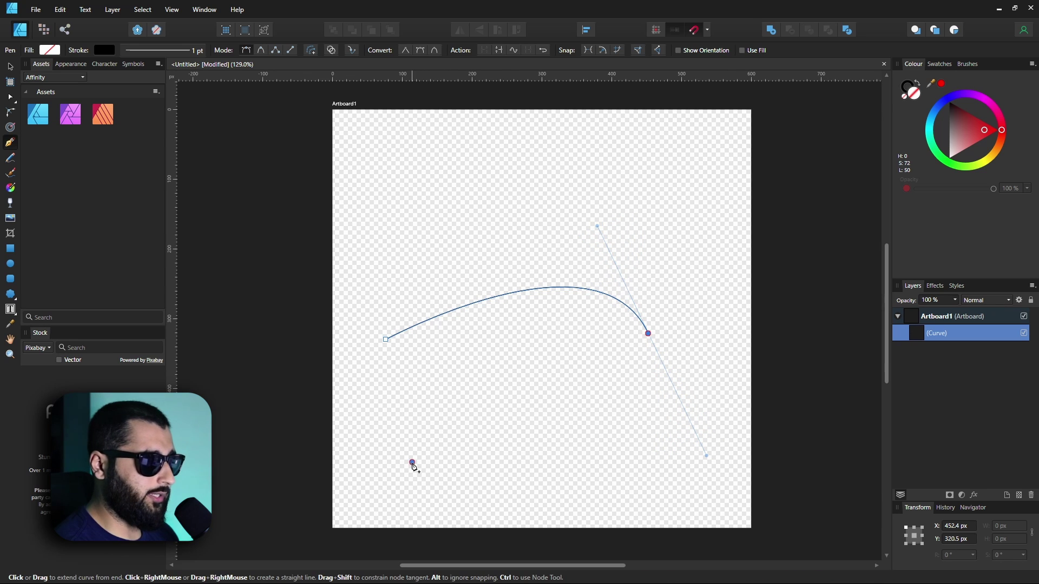
- Extend the curve to a new lower-left node and adjust the right node's handles
{"action": "left_click_drag", "start_coordinate": [412, 463], "coordinate": [380, 435]}
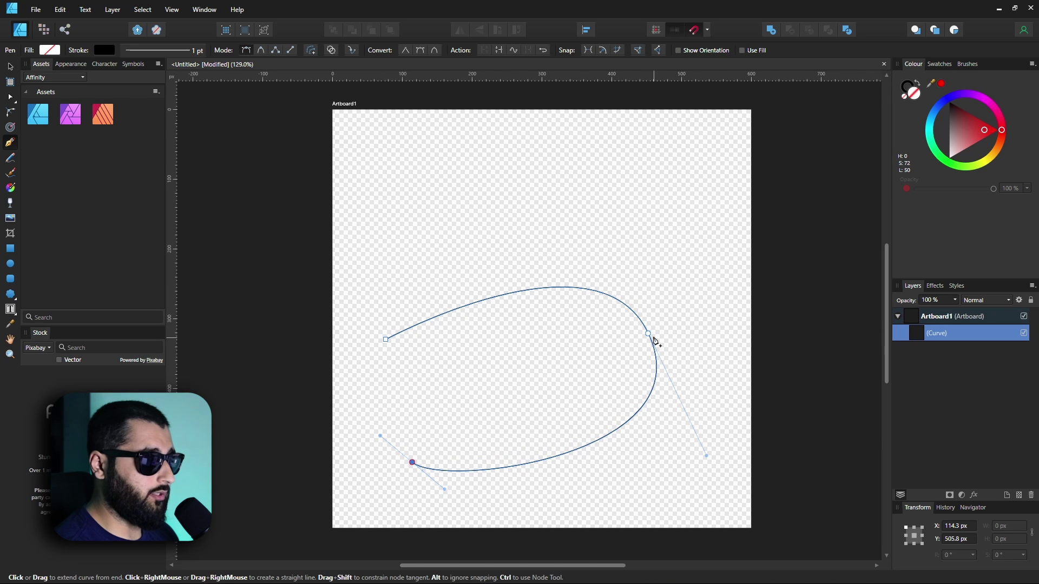
{"action": "left_click_drag", "start_coordinate": [444, 488], "coordinate": [489, 510]}
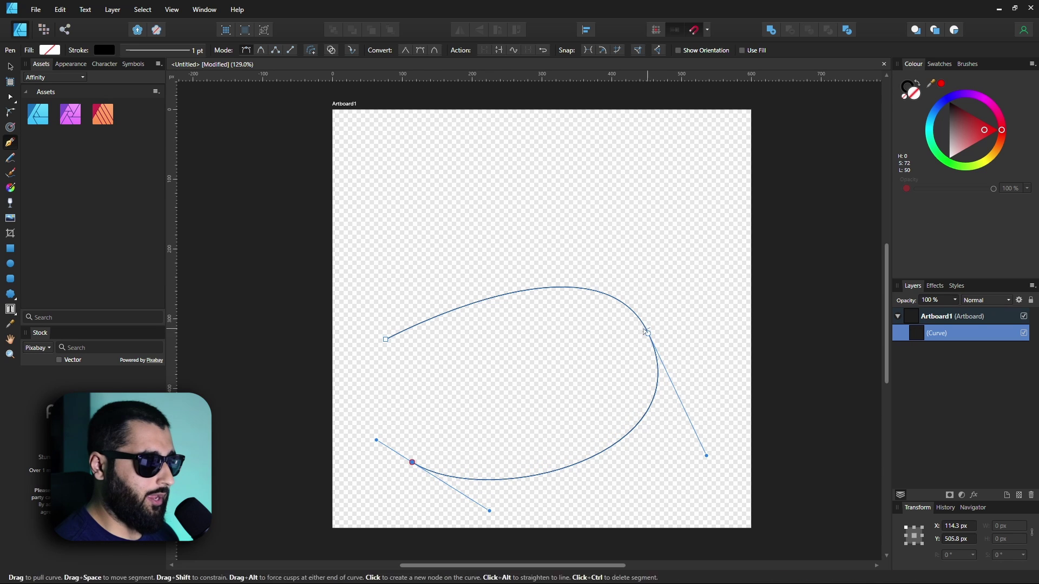
{"action": "mouse_move", "coordinate": [705, 458]}
{"action": "left_mouse_down"}
{"action": "mouse_move", "coordinate": [656, 492]}
{"action": "mouse_move", "coordinate": [731, 471]}
{"action": "mouse_move", "coordinate": [666, 487]}
{"action": "mouse_move", "coordinate": [726, 440]}
{"action": "mouse_move", "coordinate": [673, 454]}
{"action": "mouse_move", "coordinate": [705, 459]}
{"action": "mouse_move", "coordinate": [687, 461]}
{"action": "left_mouse_up"}
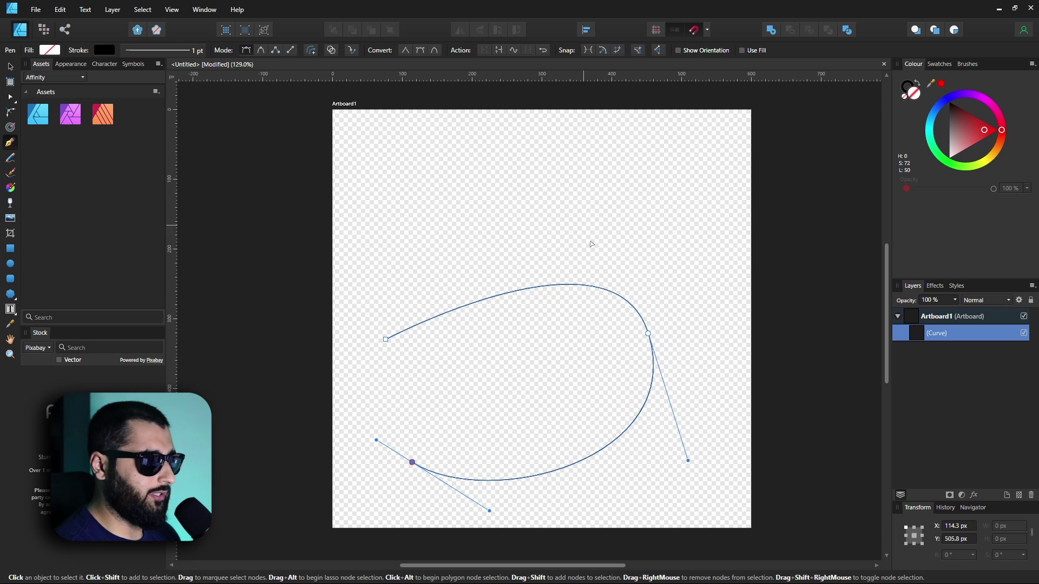
{"action": "left_click_drag", "start_coordinate": [687, 461], "coordinate": [669, 462]}
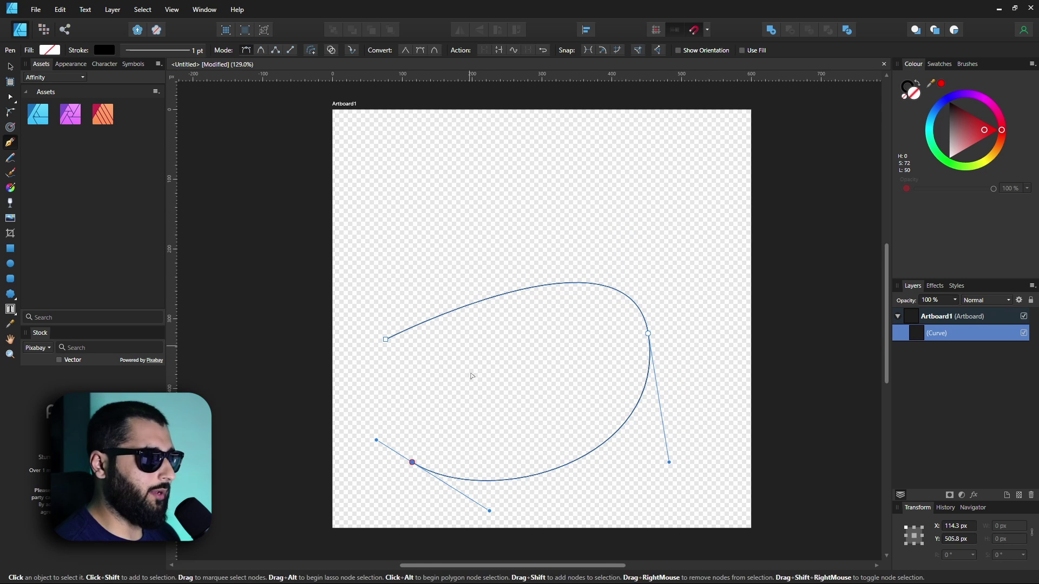
{"action": "left_click_drag", "start_coordinate": [669, 463], "coordinate": [692, 457]}
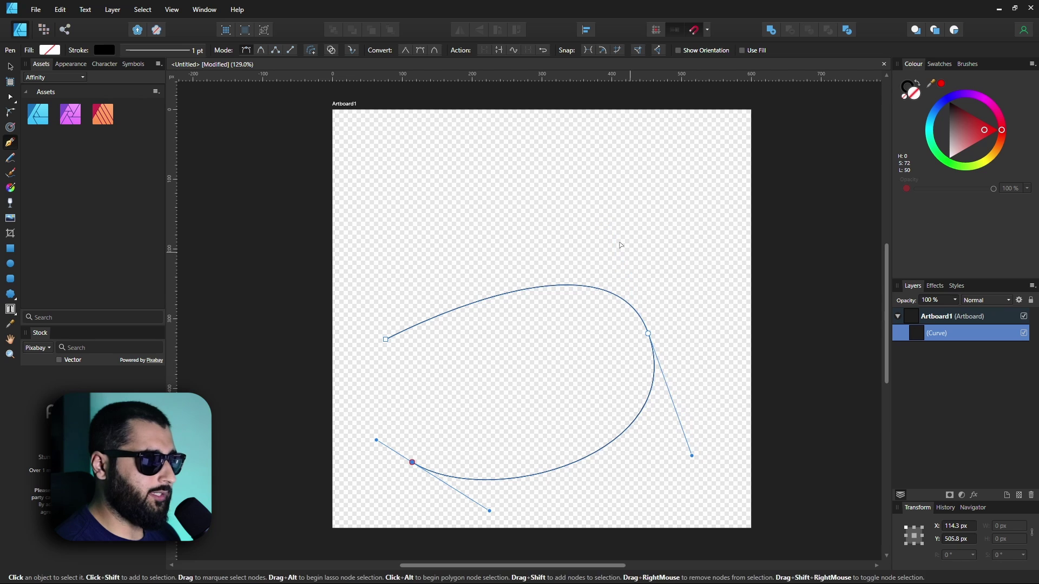
- Ctrl-drag the right node's handles apart into a sharp cusp, undoing the last handle move
{"action": "key", "text": "ctrl"}
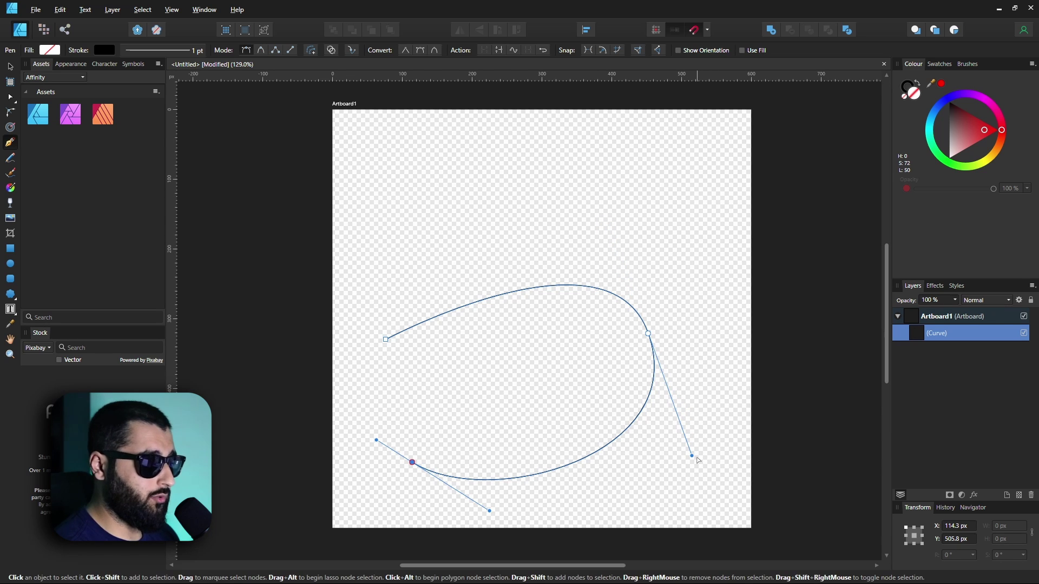
{"action": "left_click_drag", "start_coordinate": [691, 457], "coordinate": [601, 414]}
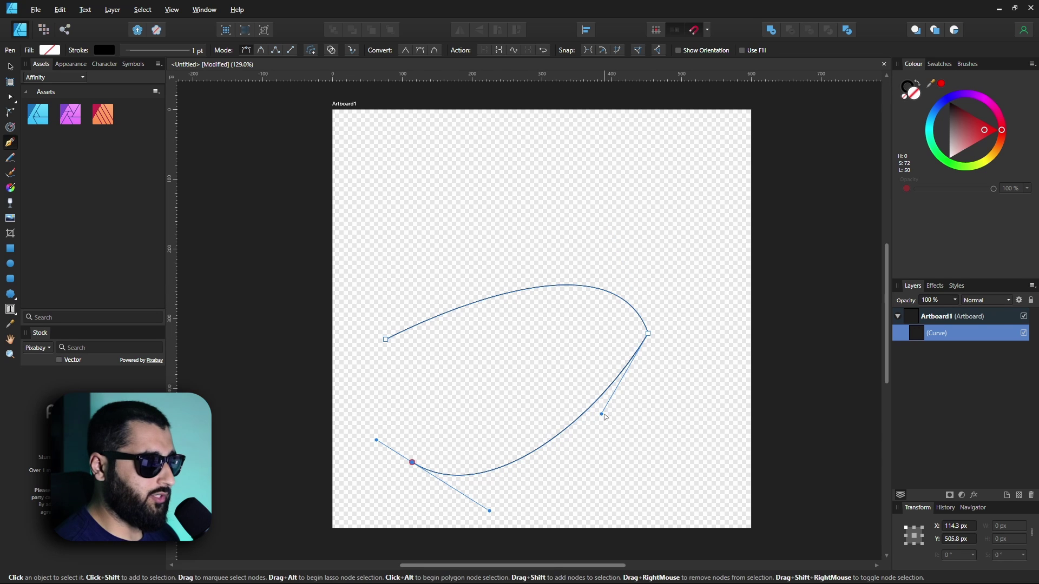
{"action": "left_click_drag", "start_coordinate": [601, 414], "coordinate": [528, 241]}
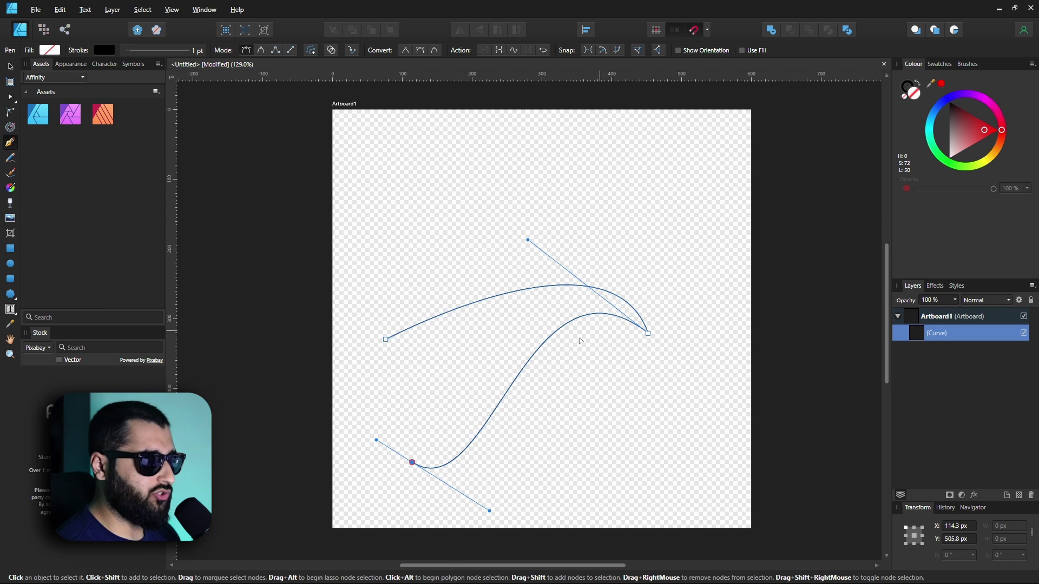
{"action": "key", "text": "ctrl+z"}
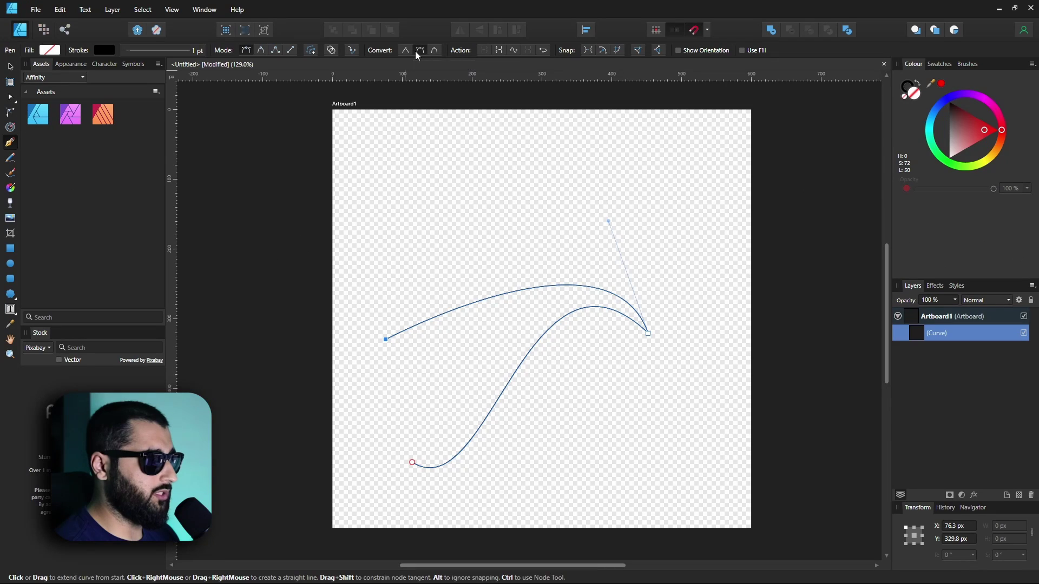
- Convert the start node to smooth, reshape its handles into a tall arch, then delete the curve
{"action": "left_click", "coordinate": [486, 126]}
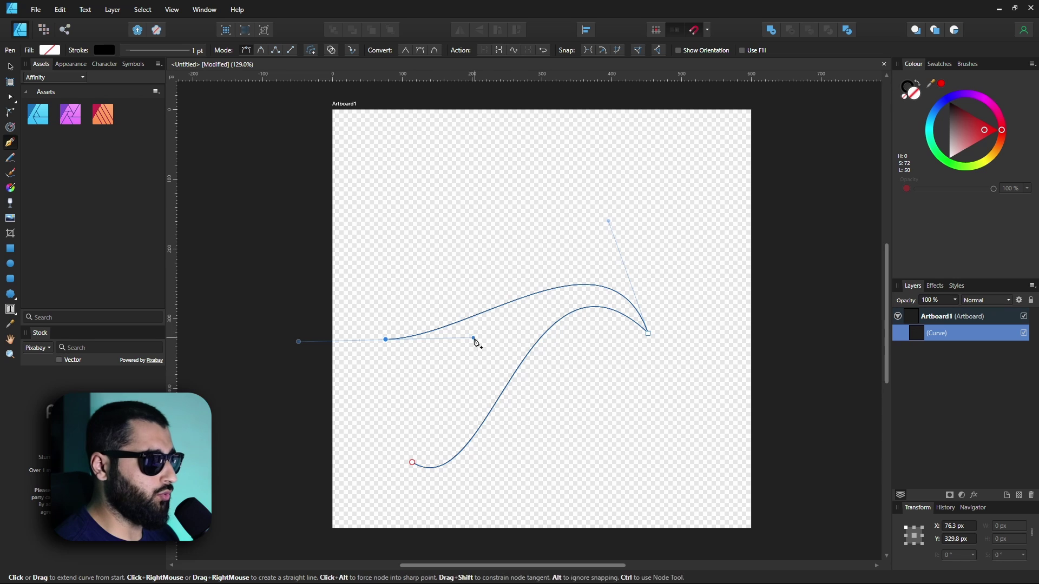
{"action": "left_click_drag", "start_coordinate": [474, 340], "coordinate": [405, 181]}
{"action": "mouse_move", "coordinate": [377, 427]}
{"action": "left_mouse_down"}
{"action": "mouse_move", "coordinate": [419, 424]}
{"action": "mouse_move", "coordinate": [384, 442]}
{"action": "left_mouse_up"}
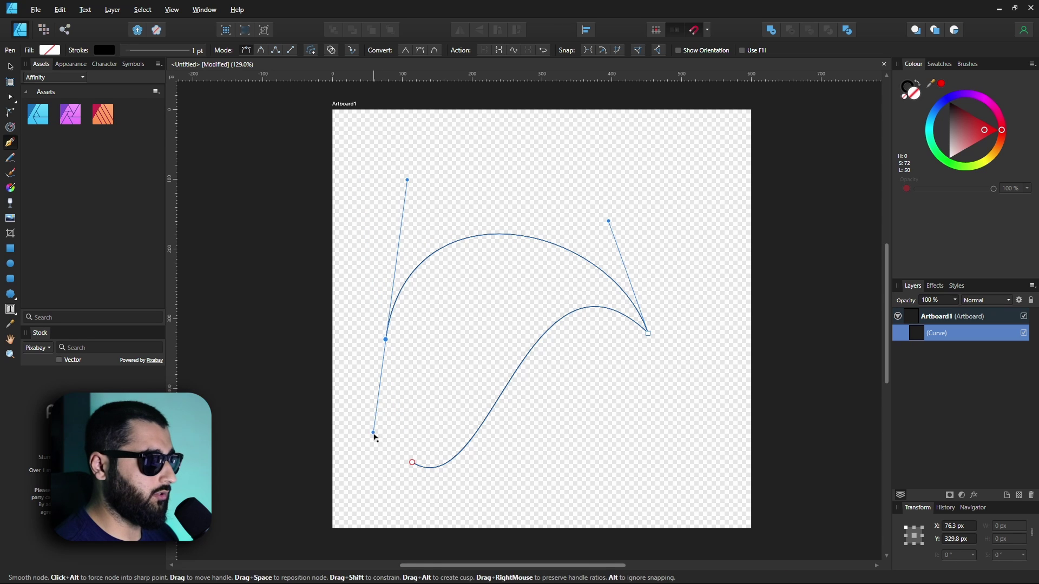
{"action": "left_click_drag", "start_coordinate": [408, 181], "coordinate": [464, 178]}
{"action": "key", "text": "Delete"}
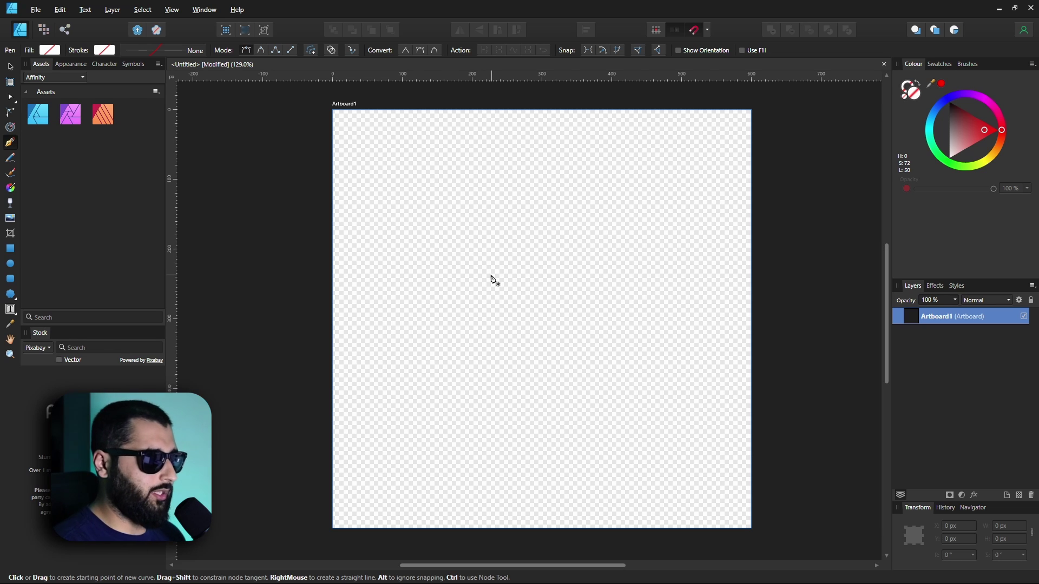
- Draw an outer arch between two nodes, drop its end handle, and add a straight segment down
{"action": "left_click", "coordinate": [380, 295]}
{"action": "mouse_move", "coordinate": [629, 291]}
{"action": "left_mouse_down"}
{"action": "mouse_move", "coordinate": [734, 406]}
{"action": "mouse_move", "coordinate": [748, 437]}
{"action": "left_mouse_up"}
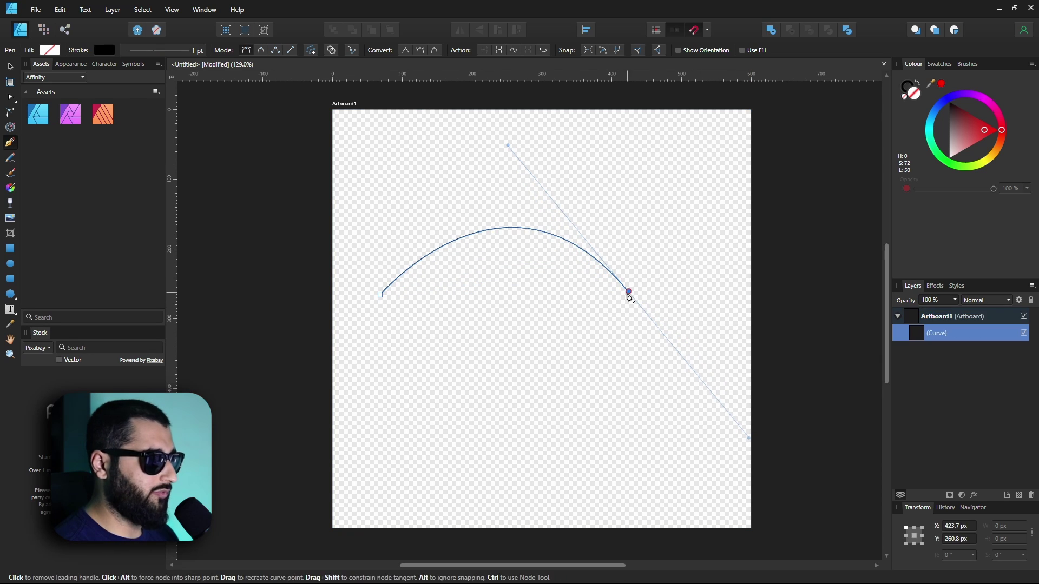
{"action": "left_click", "coordinate": [511, 427]}
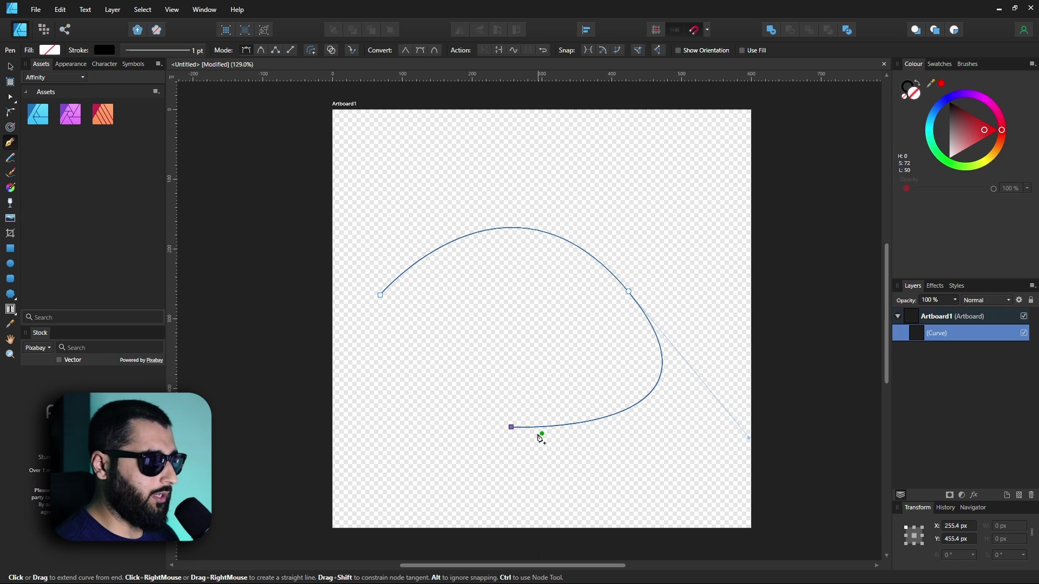
{"action": "key", "text": "ctrl+z"}
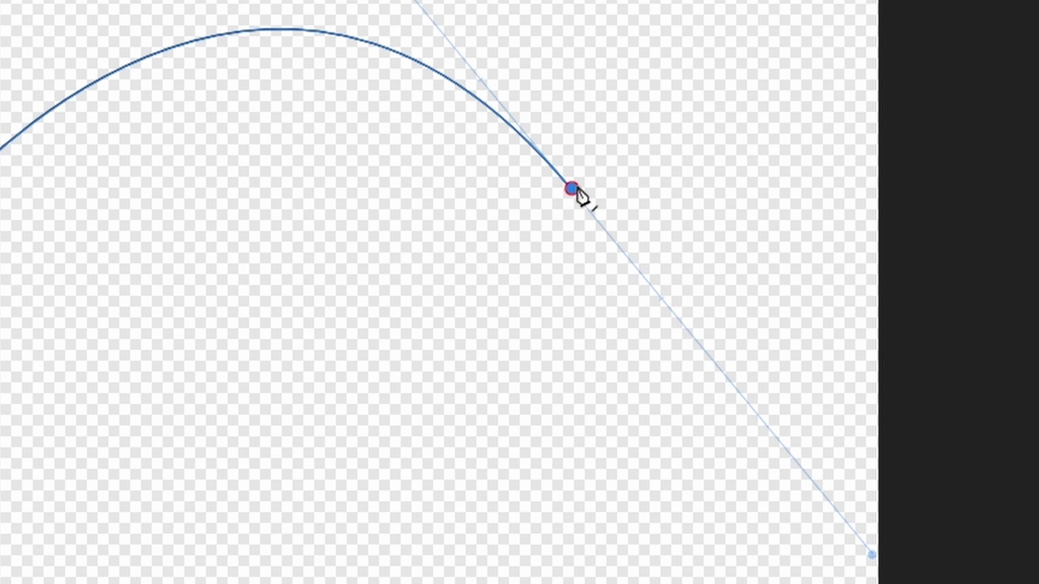
{"action": "left_click", "coordinate": [573, 190]}
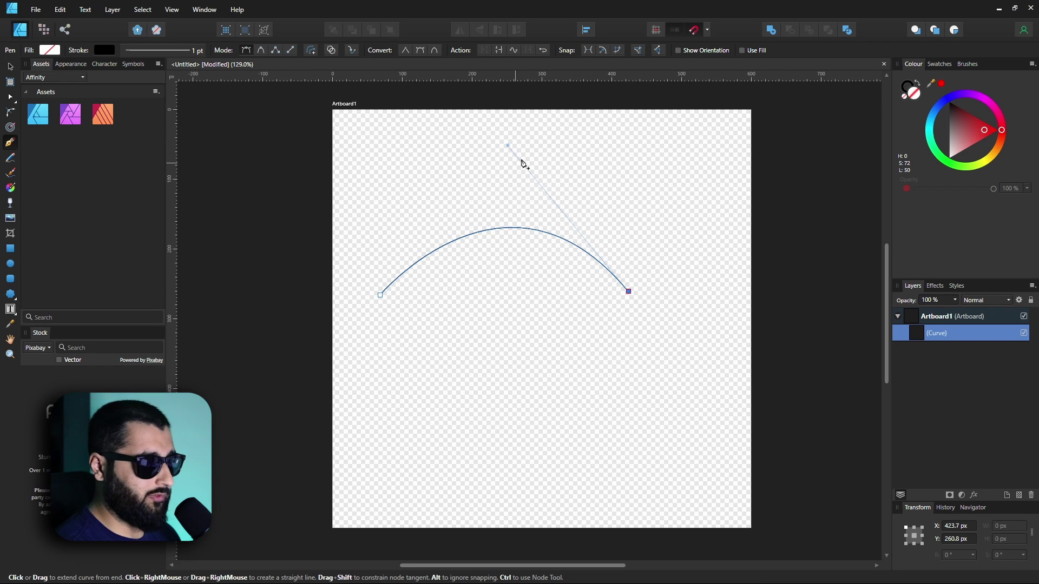
{"action": "left_click", "coordinate": [521, 439]}
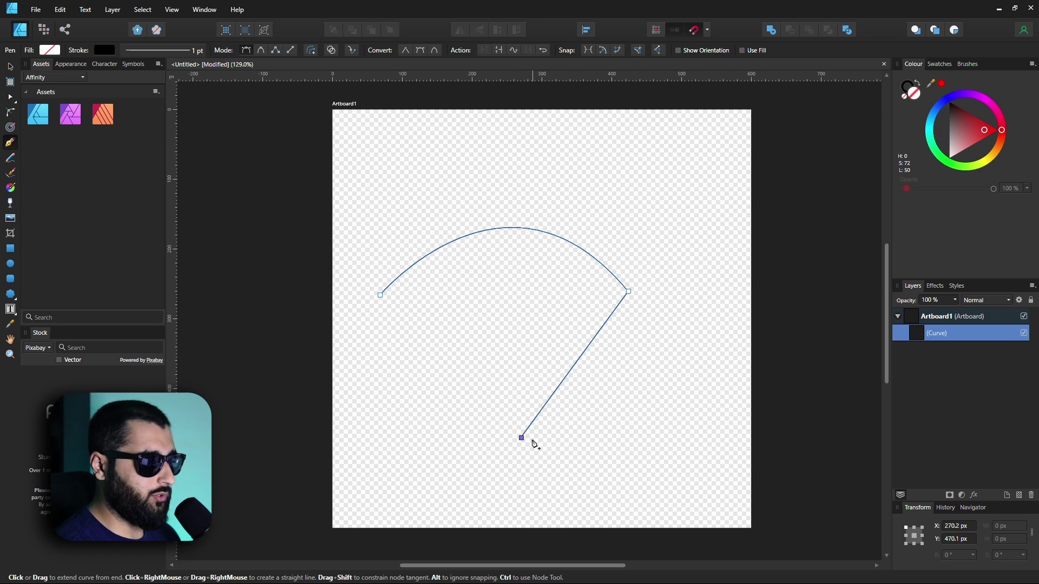
- Add straight diagonals and a small inner arch, closing the path at its start node
{"action": "left_click", "coordinate": [383, 445]}
{"action": "left_click", "coordinate": [426, 336]}
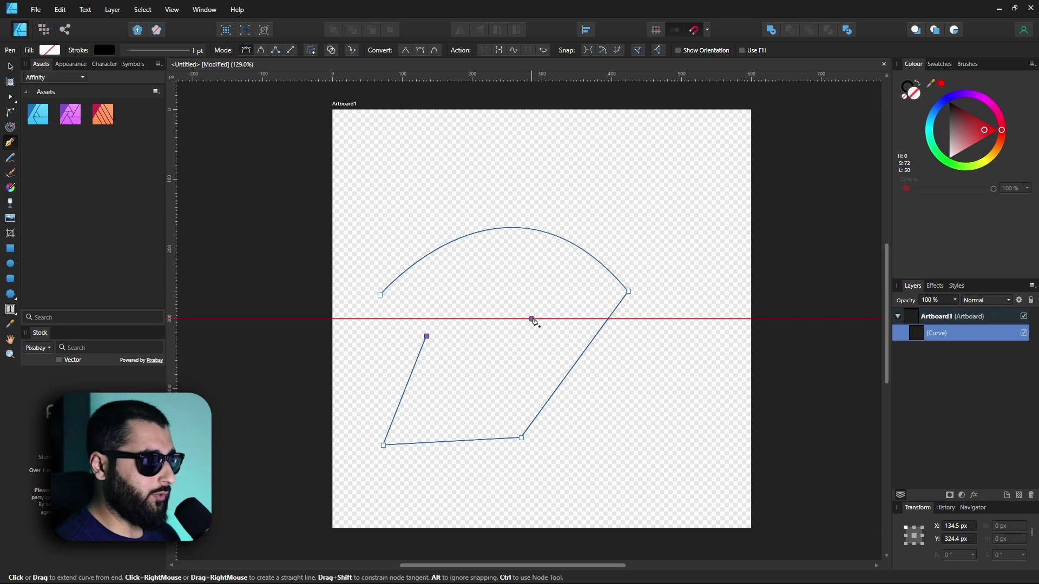
{"action": "left_click_drag", "start_coordinate": [531, 319], "coordinate": [605, 361]}
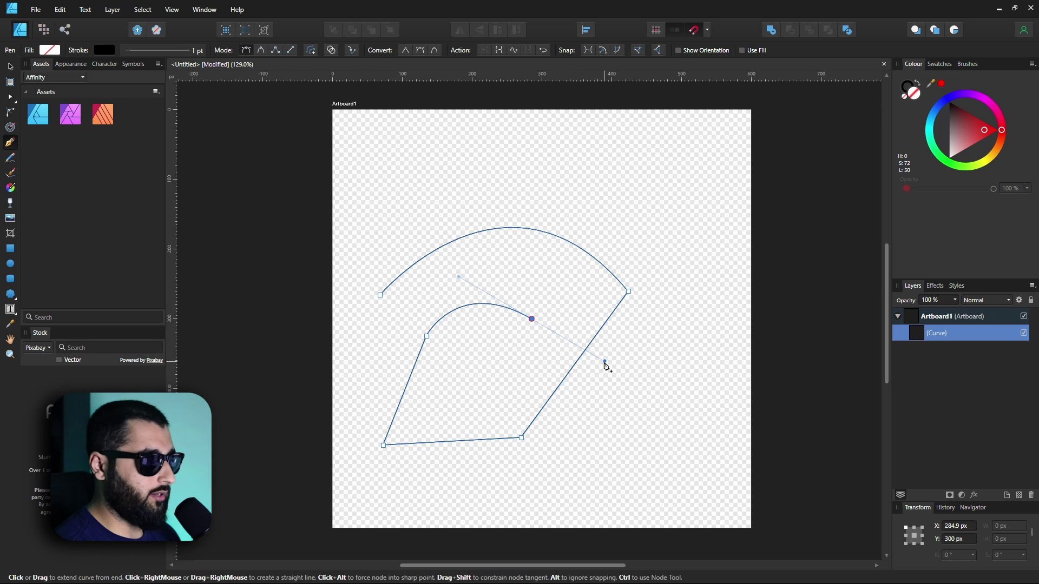
{"action": "left_click", "coordinate": [533, 321]}
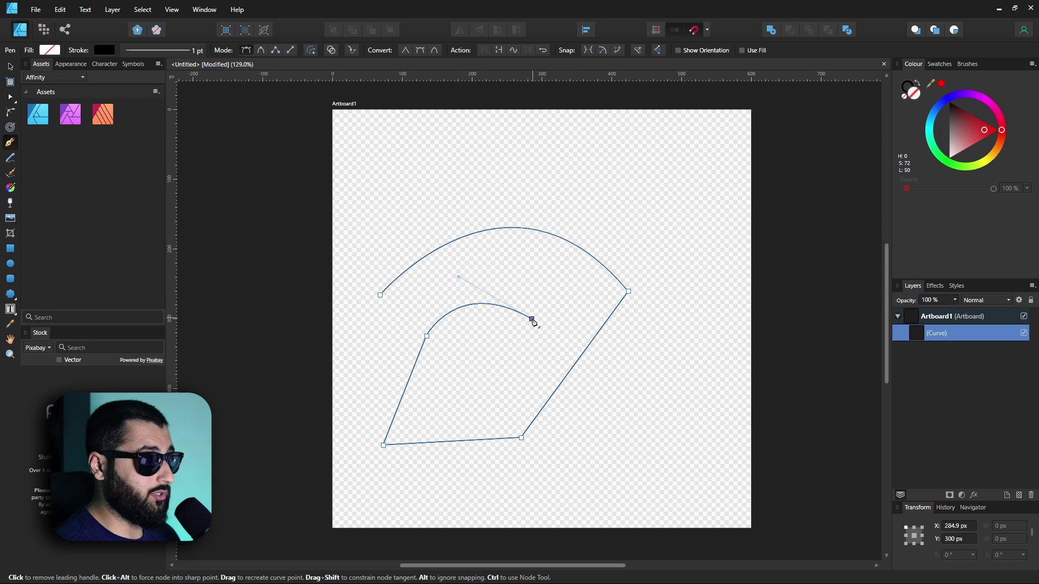
{"action": "left_click", "coordinate": [569, 464]}
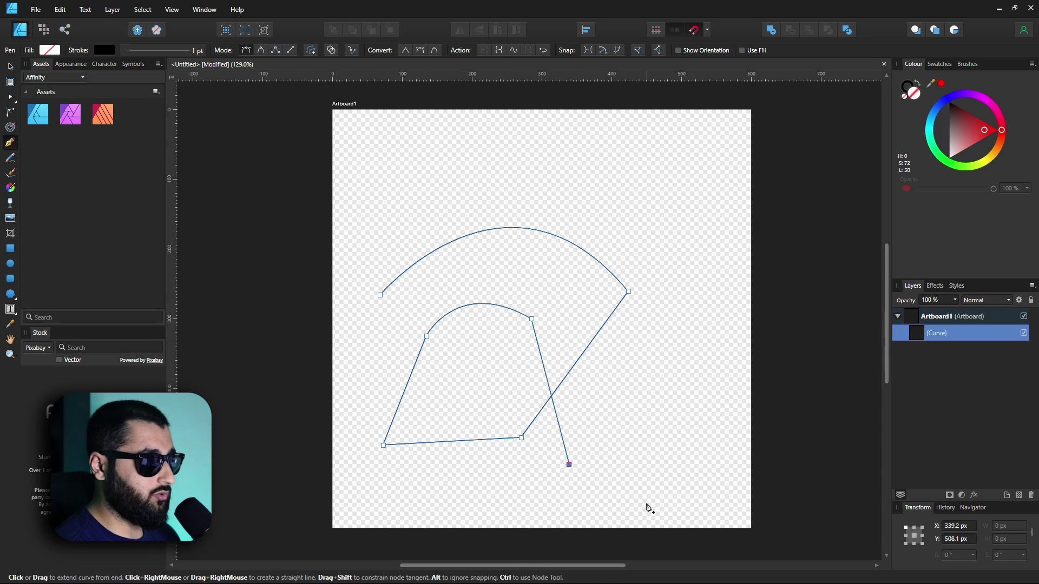
{"action": "left_click", "coordinate": [381, 298]}
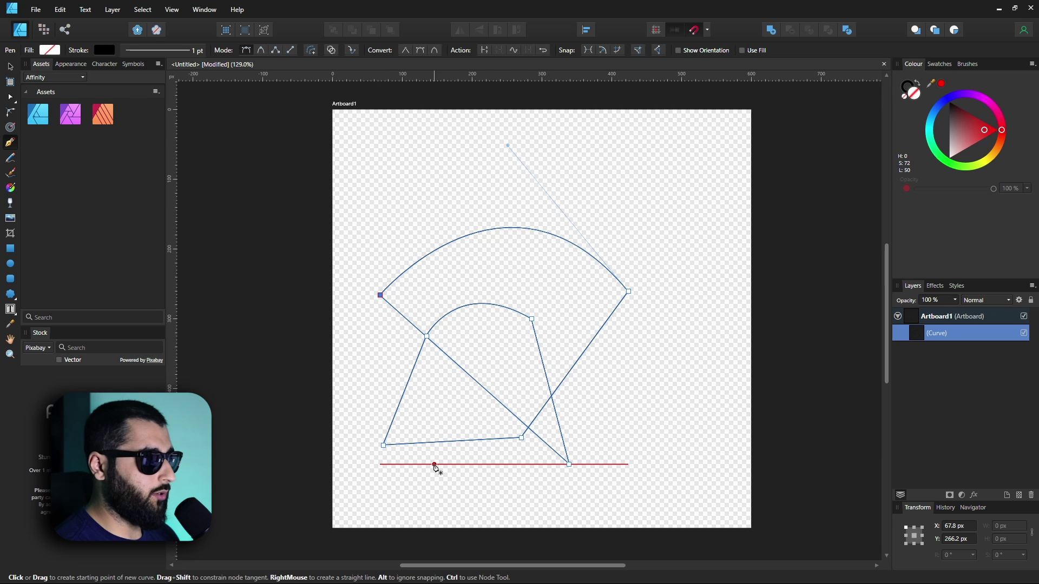
{"action": "left_click", "coordinate": [9, 64]}
- Move the closed shape up and right, then reposition the outer-arch and bottom-left nodes
{"action": "left_click_drag", "start_coordinate": [507, 333], "coordinate": [544, 300]}
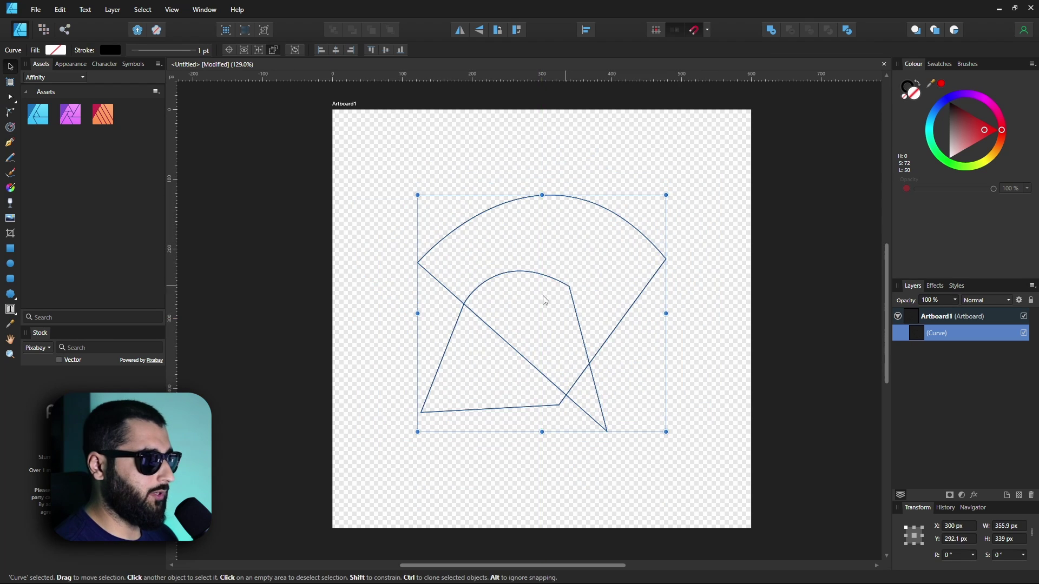
{"action": "left_click", "coordinate": [11, 96]}
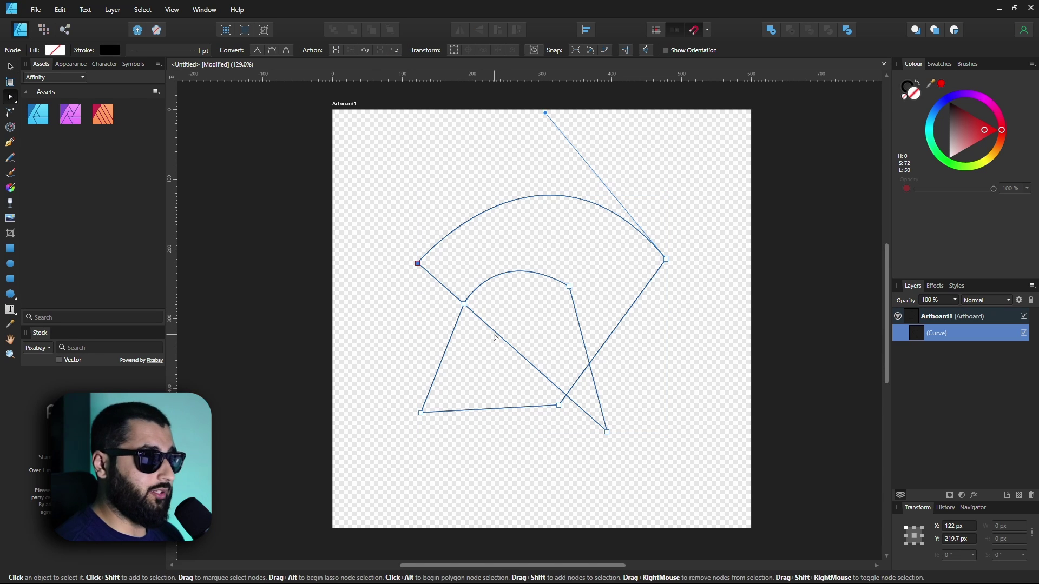
{"action": "left_click_drag", "start_coordinate": [417, 263], "coordinate": [378, 318]}
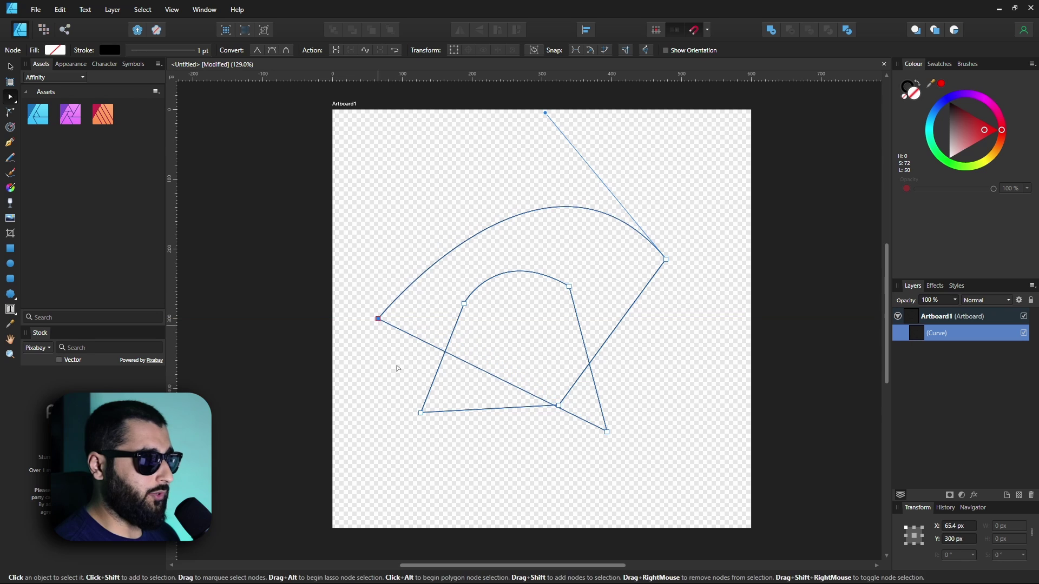
{"action": "left_click_drag", "start_coordinate": [420, 413], "coordinate": [451, 466]}
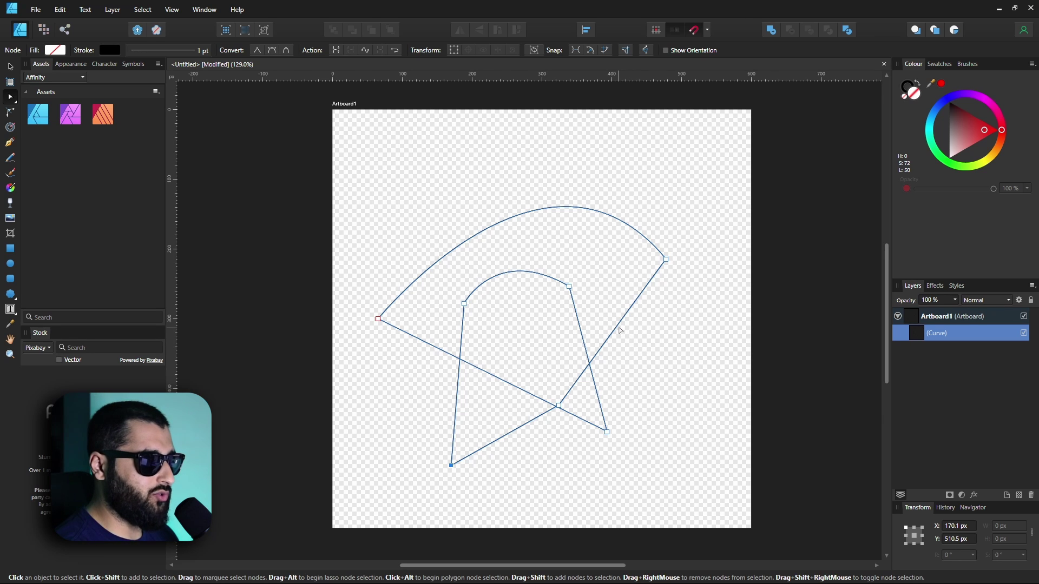
- Bend the outer and inner right sides into outward curves and fine-tune their handles
{"action": "left_click_drag", "start_coordinate": [619, 330], "coordinate": [669, 374]}
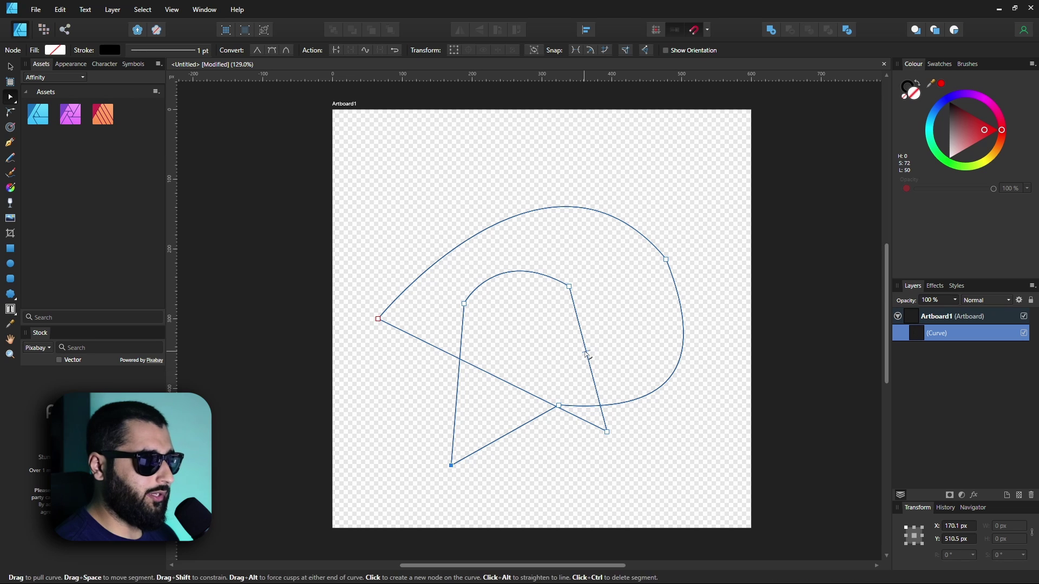
{"action": "left_click_drag", "start_coordinate": [586, 353], "coordinate": [631, 346]}
{"action": "left_click", "coordinate": [569, 286]}
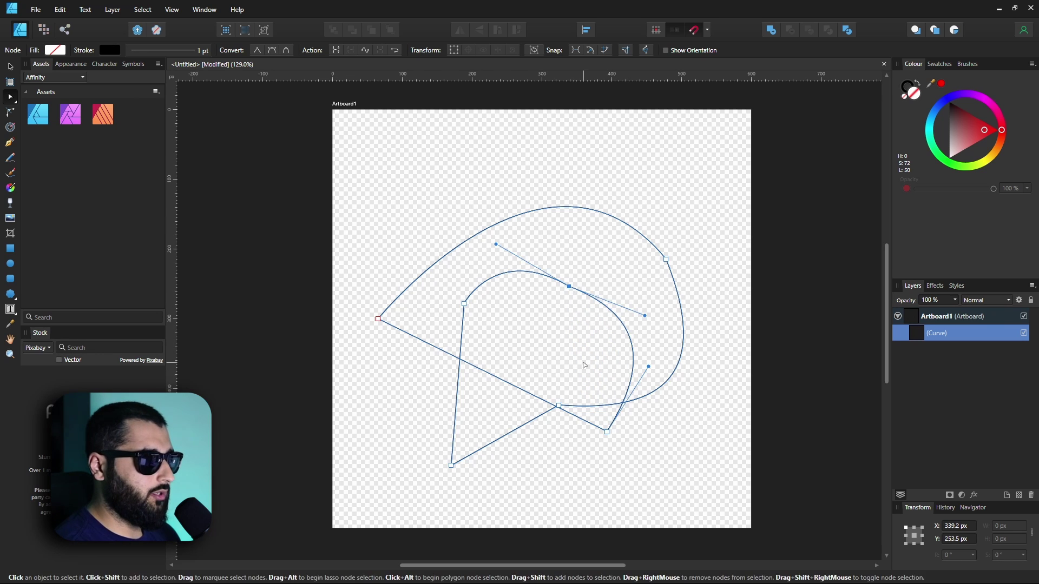
{"action": "mouse_move", "coordinate": [645, 316]}
{"action": "left_mouse_down"}
{"action": "mouse_move", "coordinate": [649, 284]}
{"action": "mouse_move", "coordinate": [635, 353]}
{"action": "mouse_move", "coordinate": [656, 294]}
{"action": "mouse_move", "coordinate": [635, 303]}
{"action": "left_mouse_up"}
{"action": "mouse_move", "coordinate": [630, 357]}
{"action": "left_mouse_down"}
{"action": "mouse_move", "coordinate": [573, 346]}
{"action": "mouse_move", "coordinate": [636, 334]}
{"action": "mouse_move", "coordinate": [630, 371]}
{"action": "left_mouse_up"}
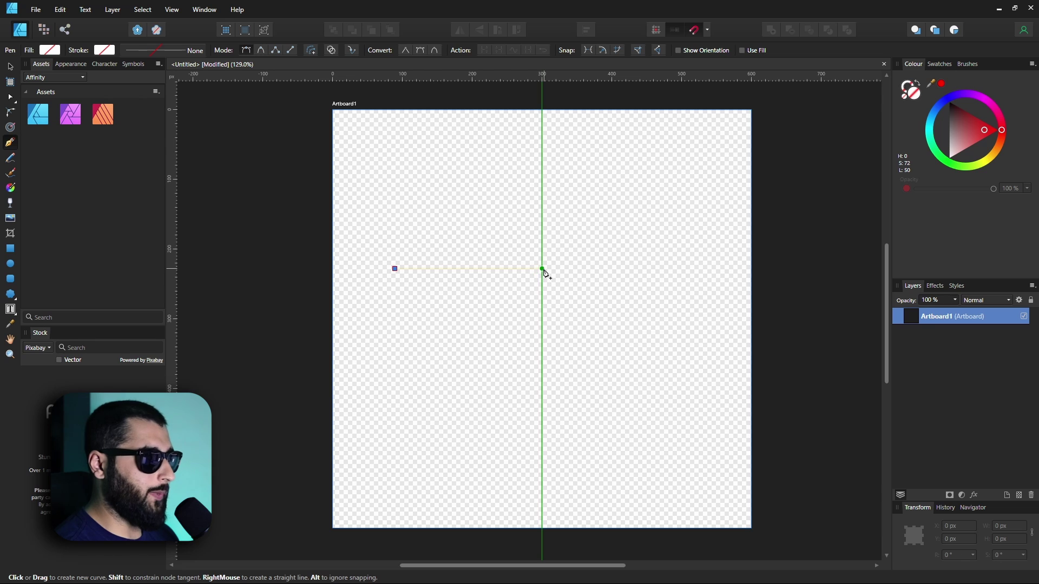
- Draw two cornered arches, a straight line down to the bottom point, and close the heart
{"action": "left_click_drag", "start_coordinate": [542, 269], "coordinate": [618, 384]}
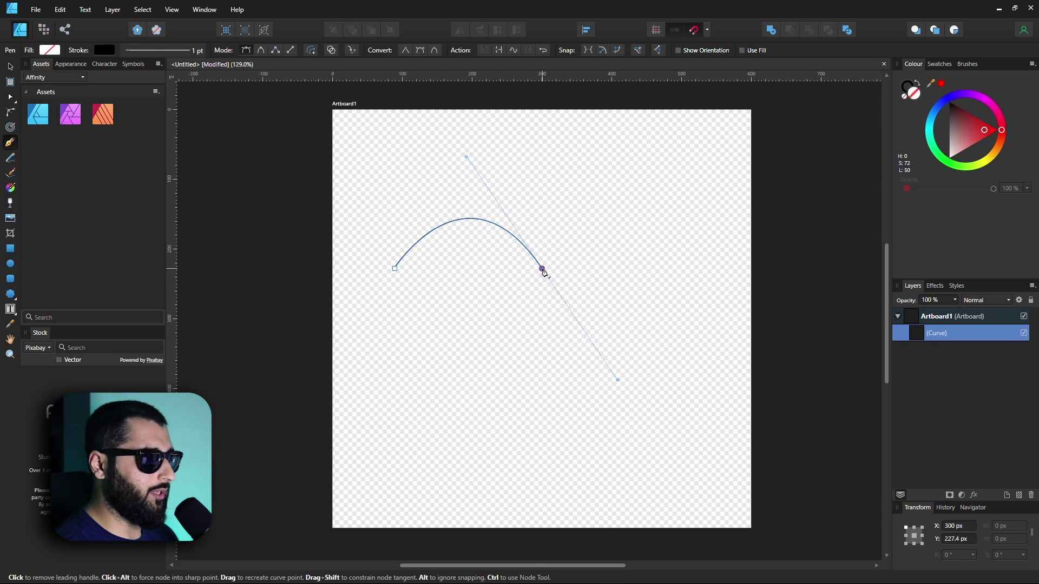
{"action": "left_click", "coordinate": [541, 268]}
{"action": "left_click_drag", "start_coordinate": [681, 267], "coordinate": [765, 390]}
{"action": "left_click", "coordinate": [681, 267]}
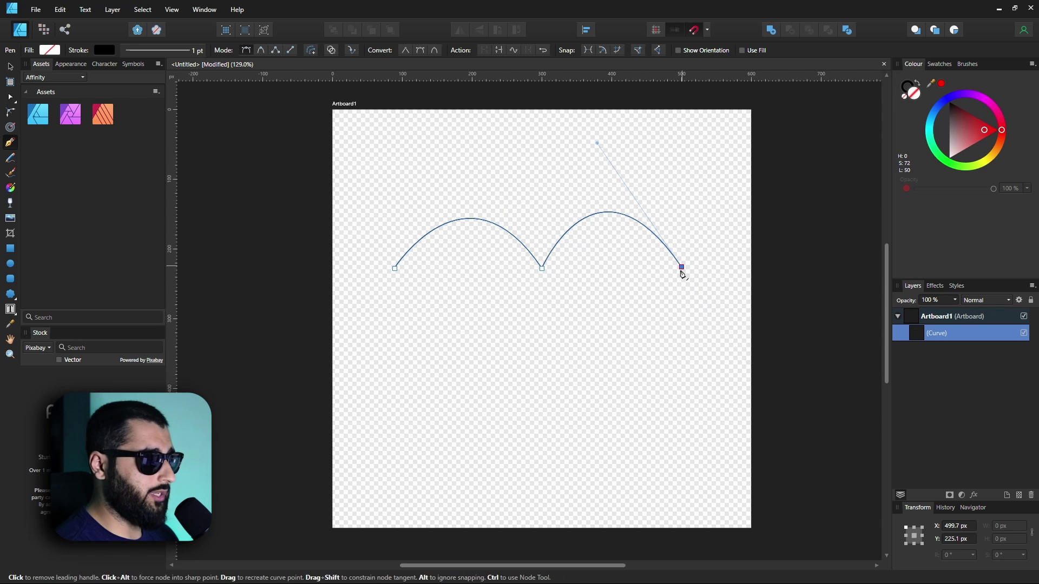
{"action": "left_click", "coordinate": [541, 433]}
{"action": "left_click", "coordinate": [395, 268]}
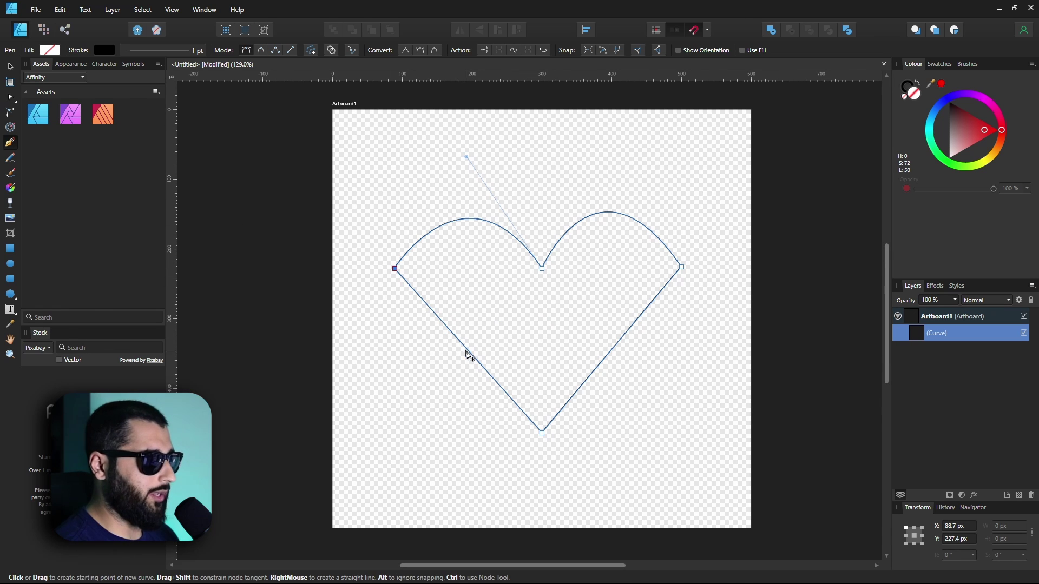
- Curve the heart's lower sides and enlarge both lobes by dragging segments and handles
{"action": "left_click_drag", "start_coordinate": [467, 354], "coordinate": [444, 381]}
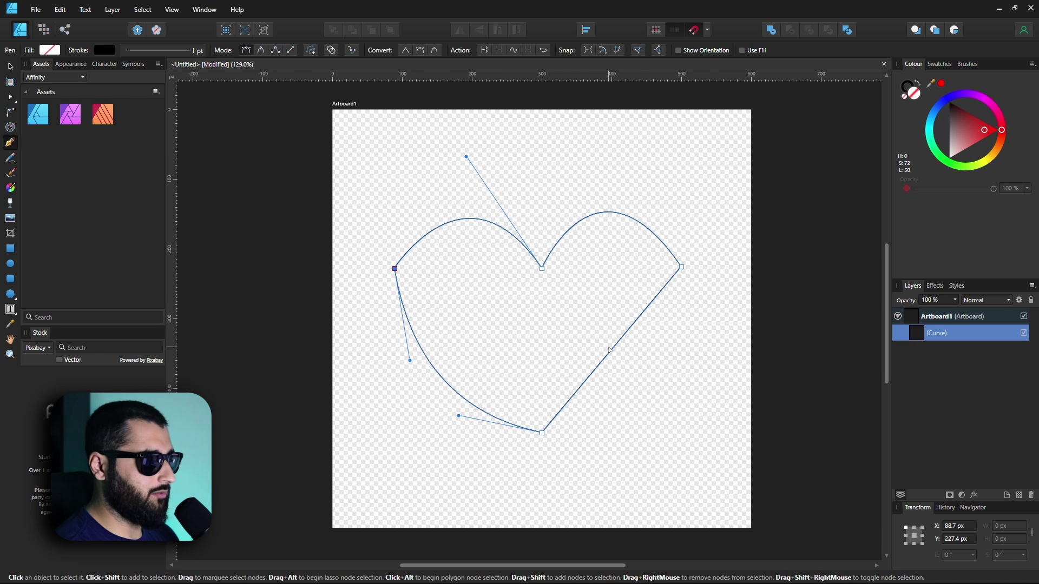
{"action": "left_click_drag", "start_coordinate": [614, 350], "coordinate": [636, 384]}
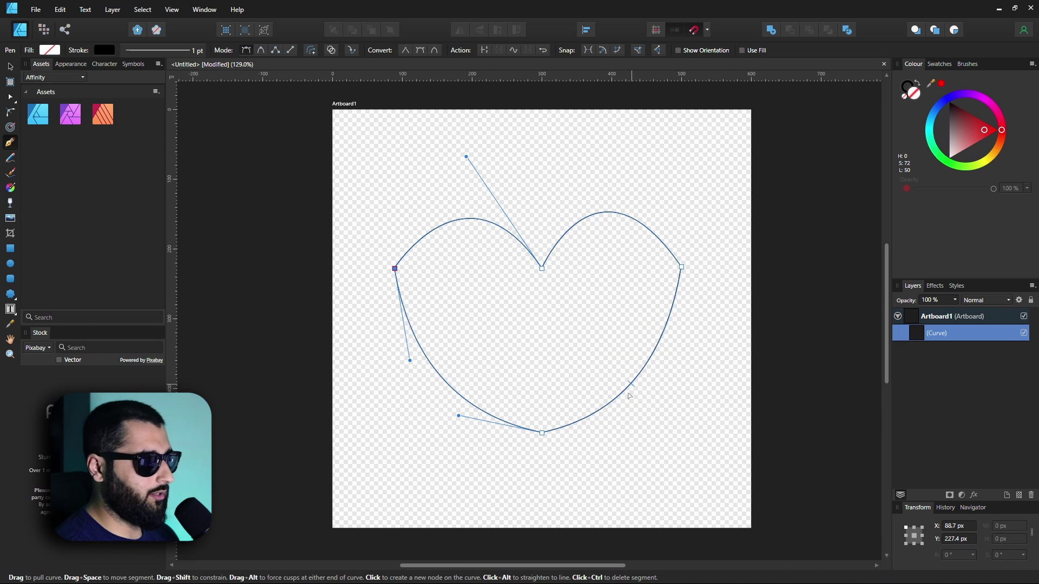
{"action": "left_click_drag", "start_coordinate": [462, 226], "coordinate": [492, 216]}
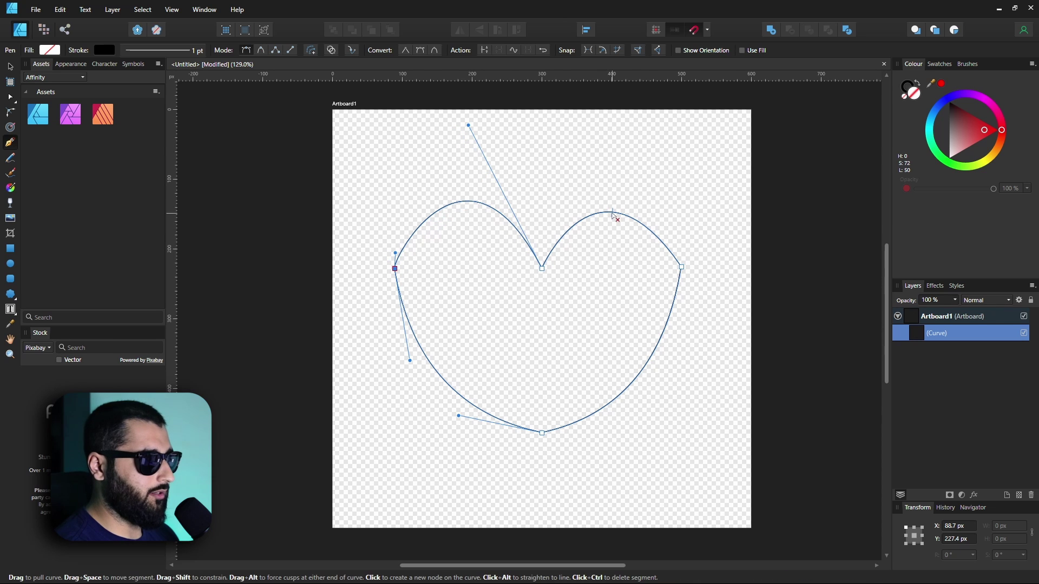
{"action": "left_click_drag", "start_coordinate": [615, 214], "coordinate": [620, 202]}
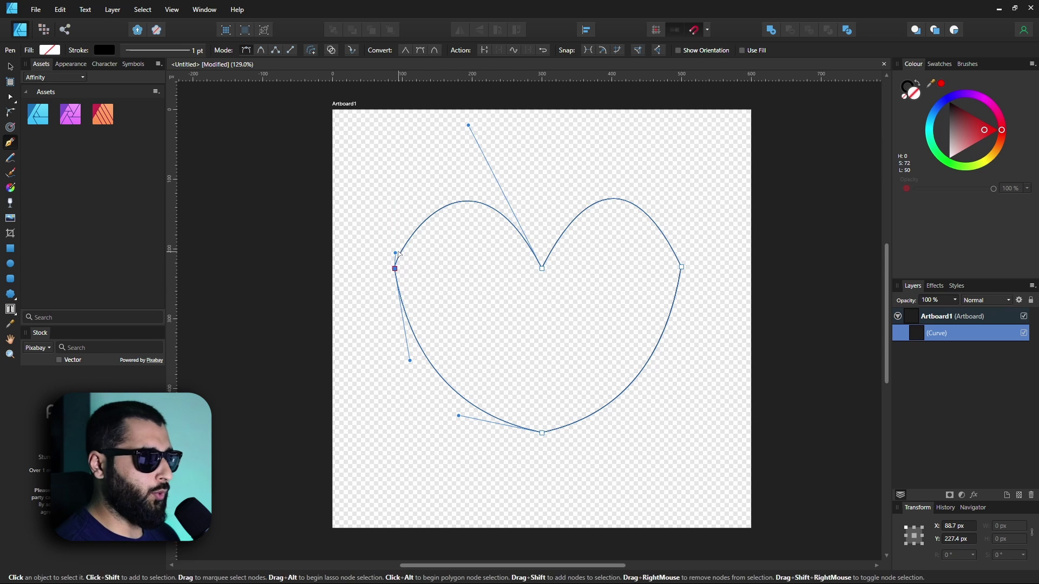
{"action": "left_click_drag", "start_coordinate": [396, 253], "coordinate": [395, 214]}
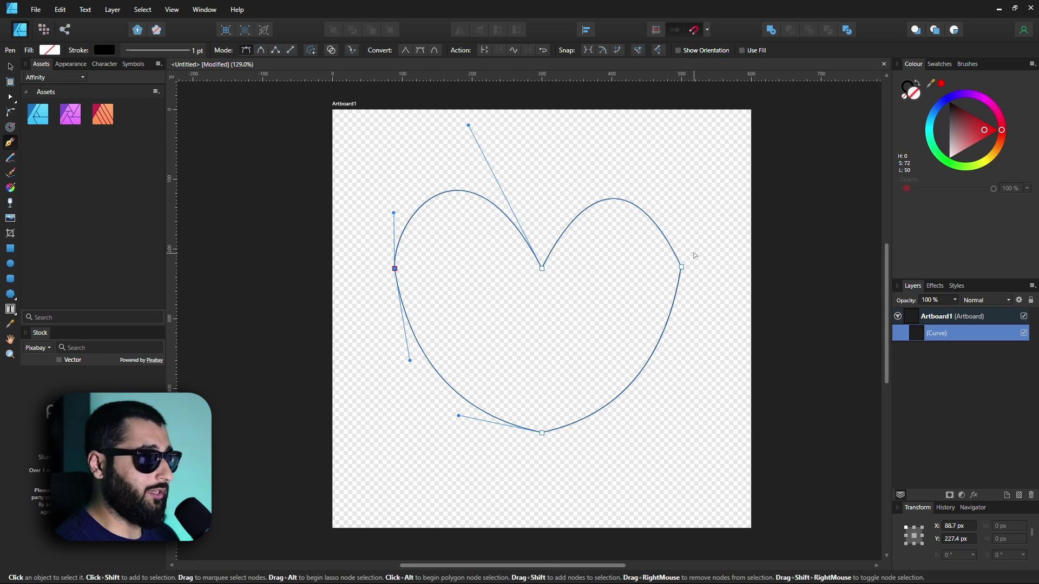
{"action": "left_click", "coordinate": [681, 267]}
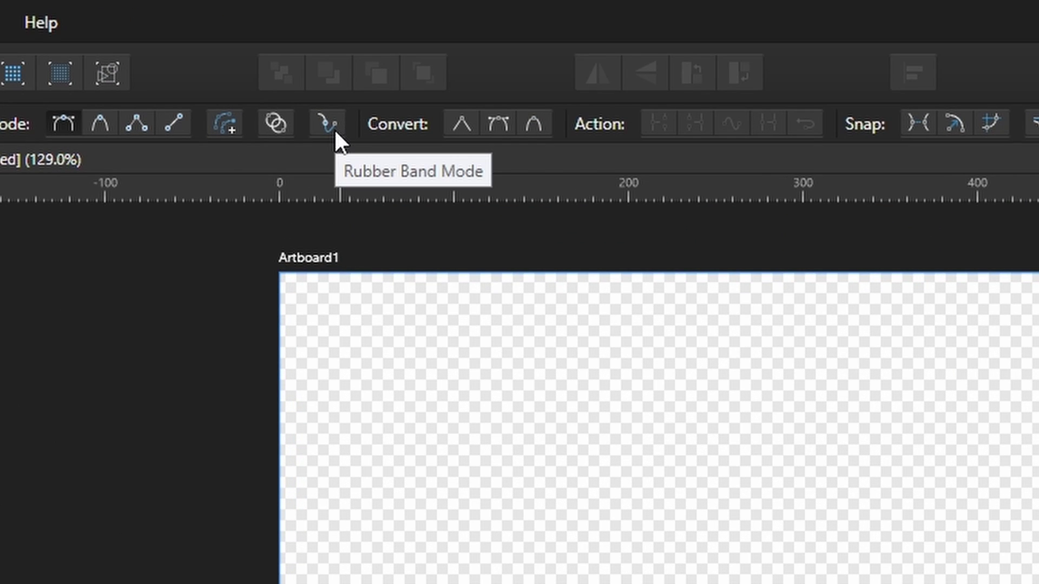
- Enable Rubber Band Mode in the Pen tool's context toolbar with the artboard empty
{"action": "left_click", "coordinate": [327, 123]}
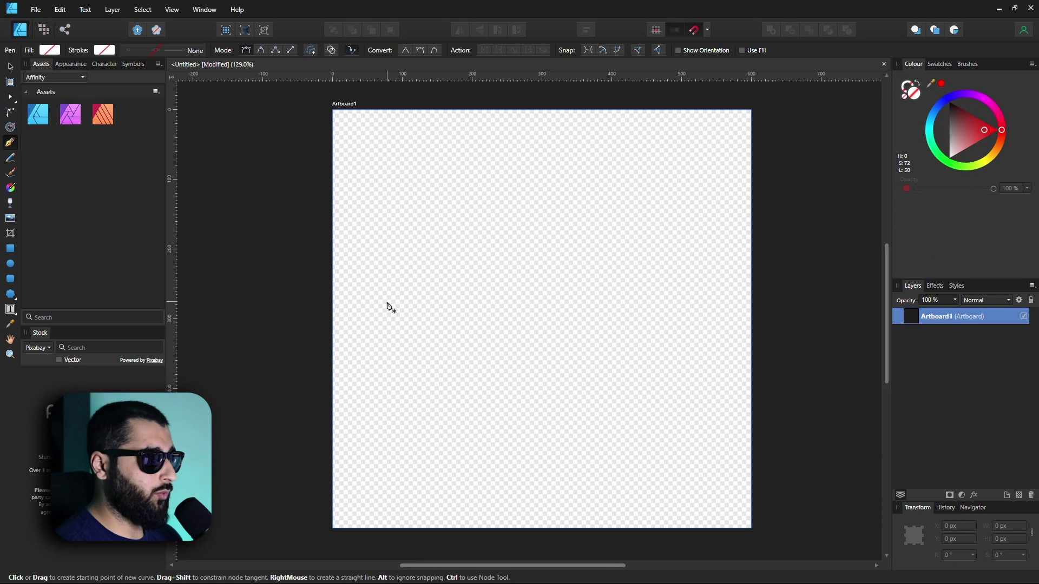
- Draw a looping path of one corner node and six smooth curve nodes, closing it on the first node
{"action": "left_click", "coordinate": [387, 301]}
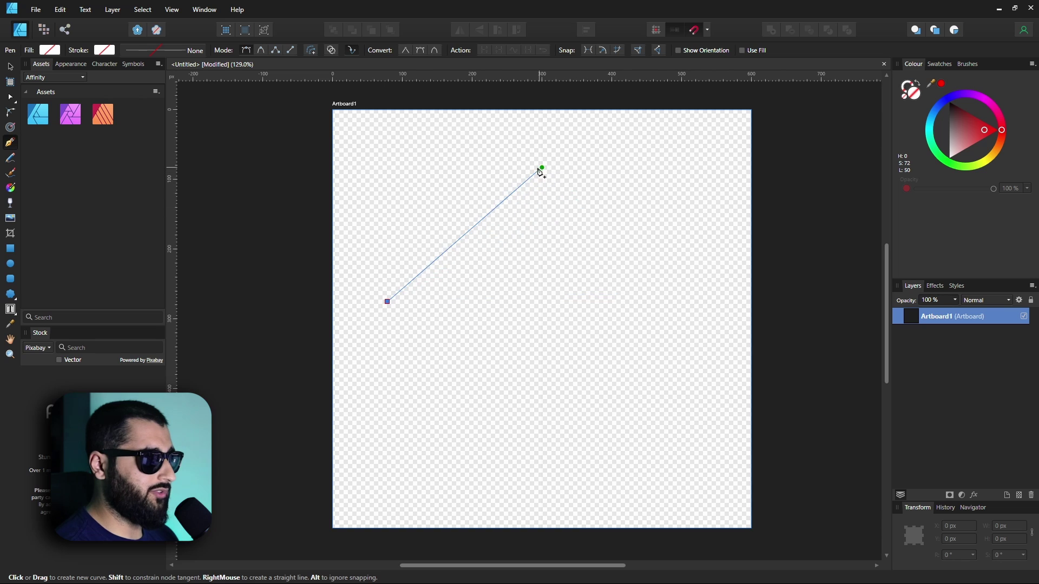
{"action": "left_click_drag", "start_coordinate": [579, 165], "coordinate": [736, 249]}
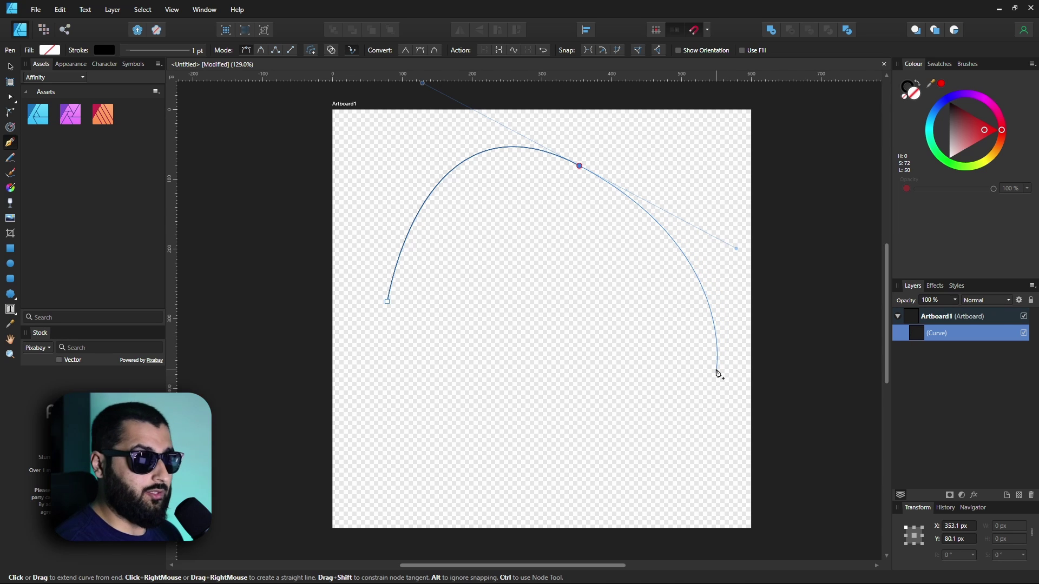
{"action": "left_click", "coordinate": [716, 369]}
{"action": "left_click_drag", "start_coordinate": [456, 455], "coordinate": [360, 321]}
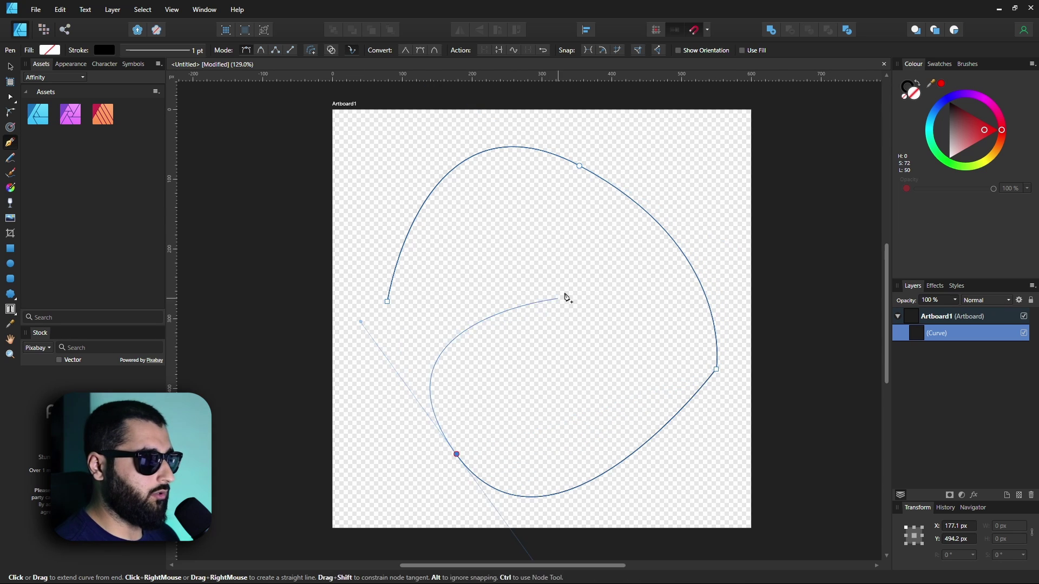
{"action": "left_click_drag", "start_coordinate": [560, 295], "coordinate": [710, 360]}
{"action": "left_click_drag", "start_coordinate": [659, 470], "coordinate": [661, 470]}
{"action": "left_click_drag", "start_coordinate": [480, 388], "coordinate": [411, 145]}
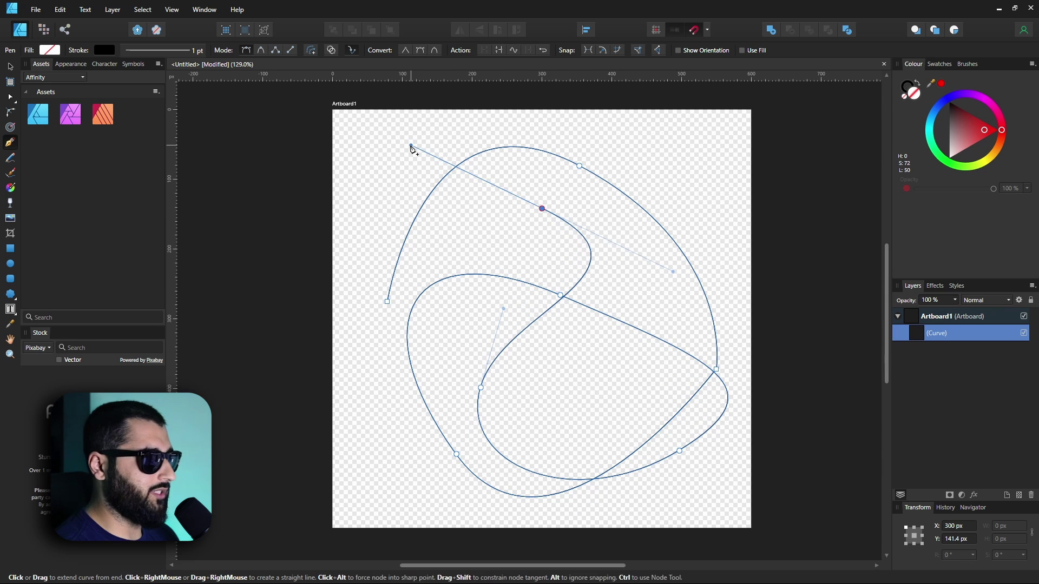
{"action": "left_click_drag", "start_coordinate": [361, 238], "coordinate": [349, 326]}
{"action": "left_click", "coordinate": [387, 301]}
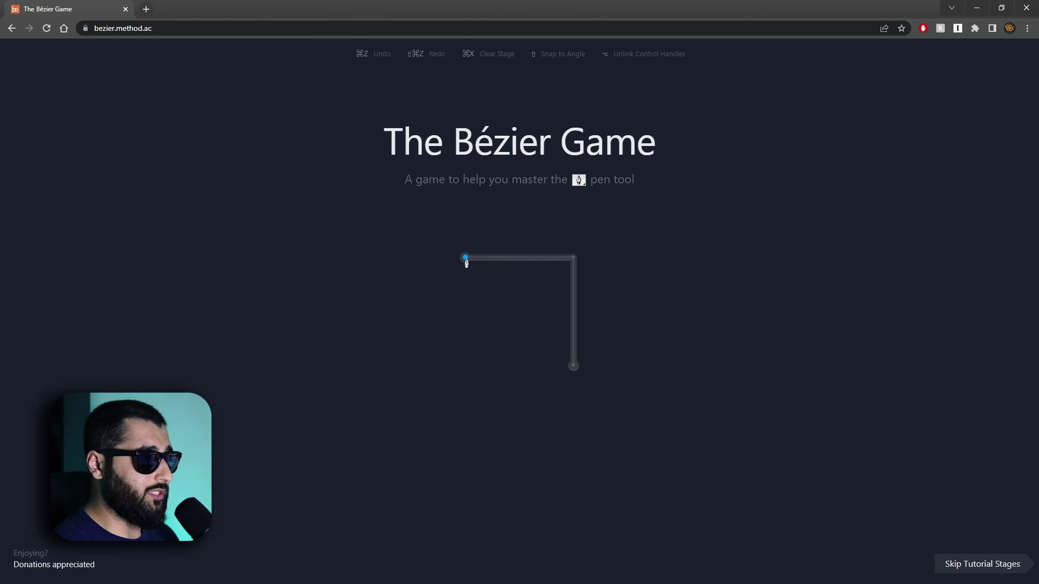
- Trace the L-shaped path through its start, corner and bottom nodes
{"action": "left_click", "coordinate": [464, 259]}
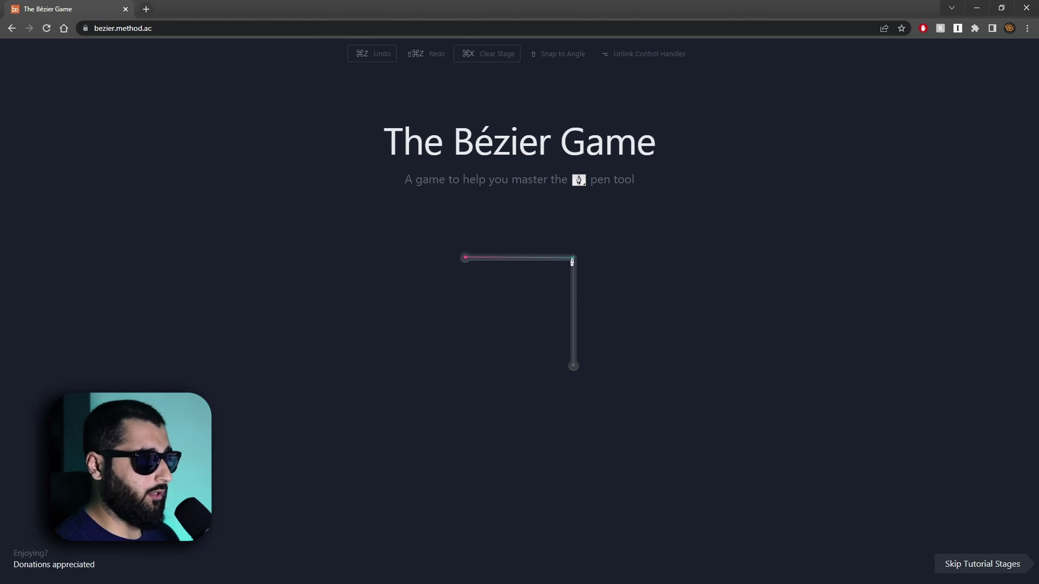
{"action": "left_click", "coordinate": [572, 258]}
{"action": "left_click", "coordinate": [574, 367]}
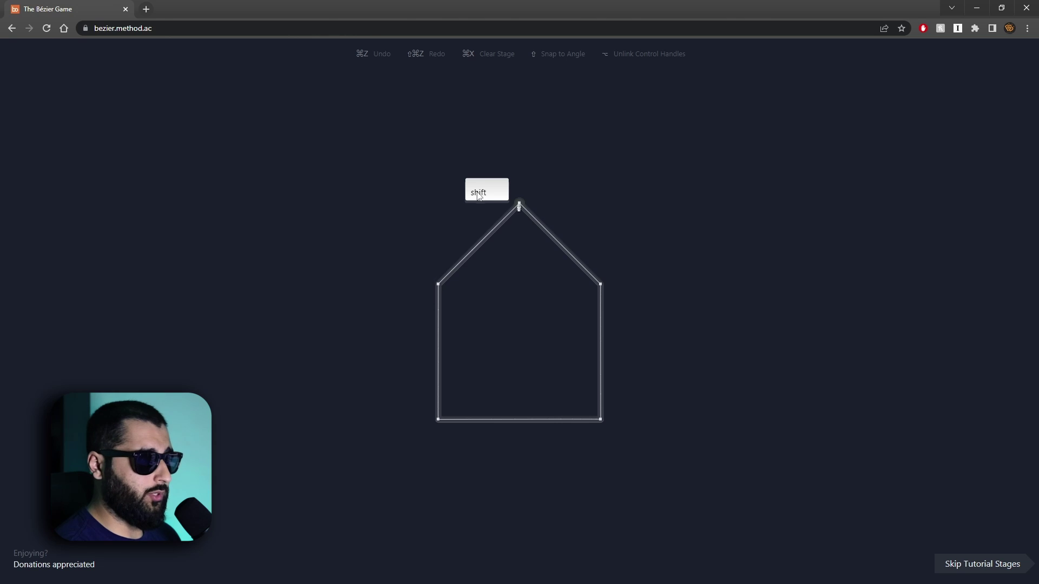
- Trace the house outline from the roof peak around its four corners, closing it at the peak
{"action": "left_click", "coordinate": [519, 204]}
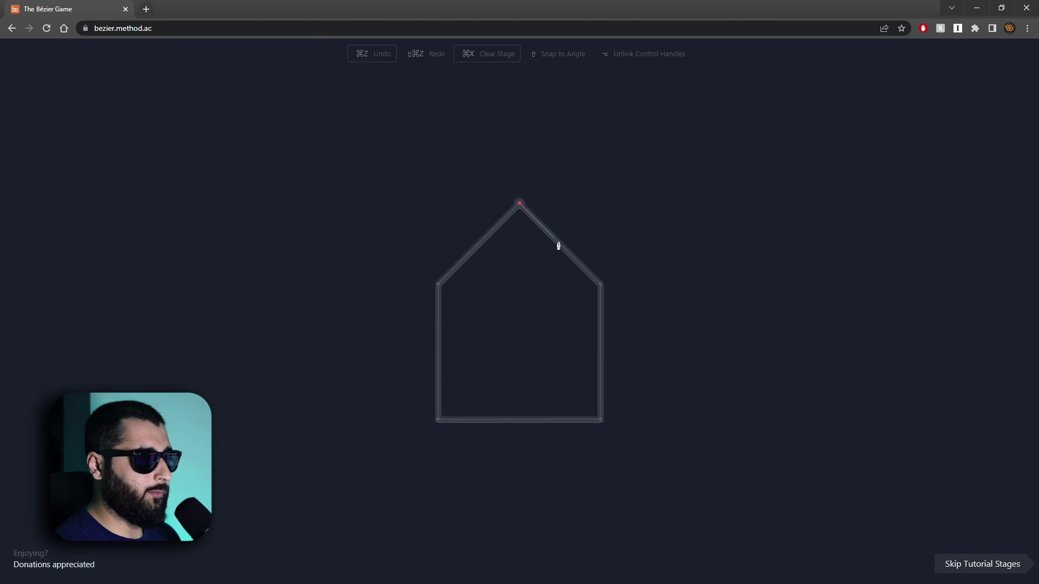
{"action": "left_click", "coordinate": [601, 286]}
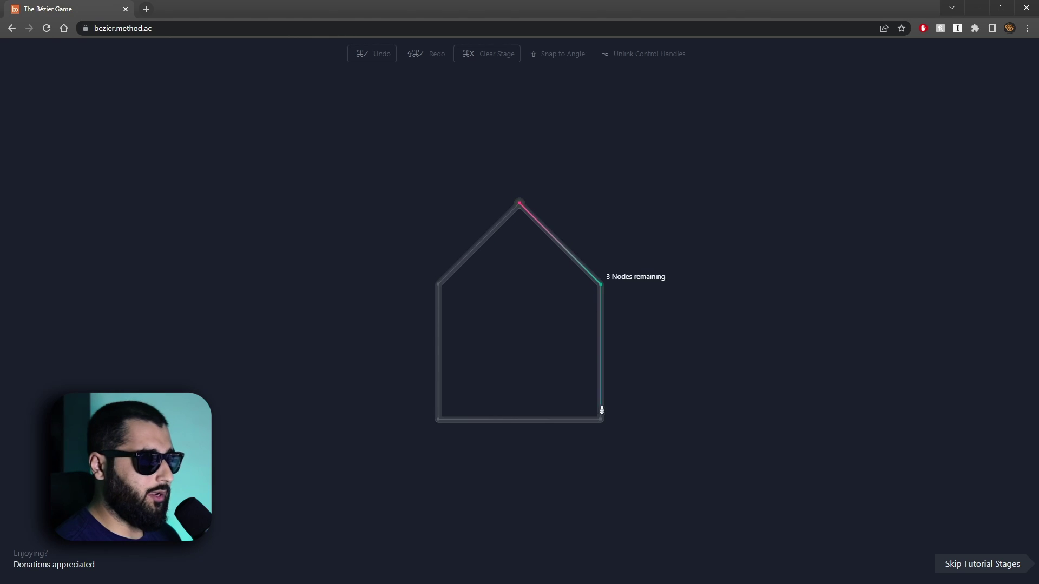
{"action": "left_click", "coordinate": [601, 420]}
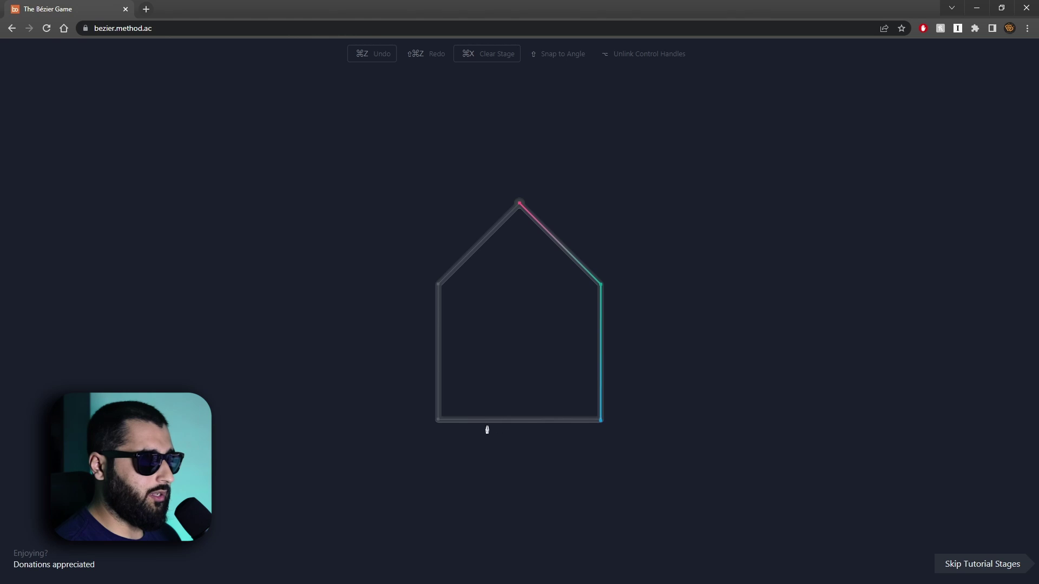
{"action": "left_click", "coordinate": [439, 421]}
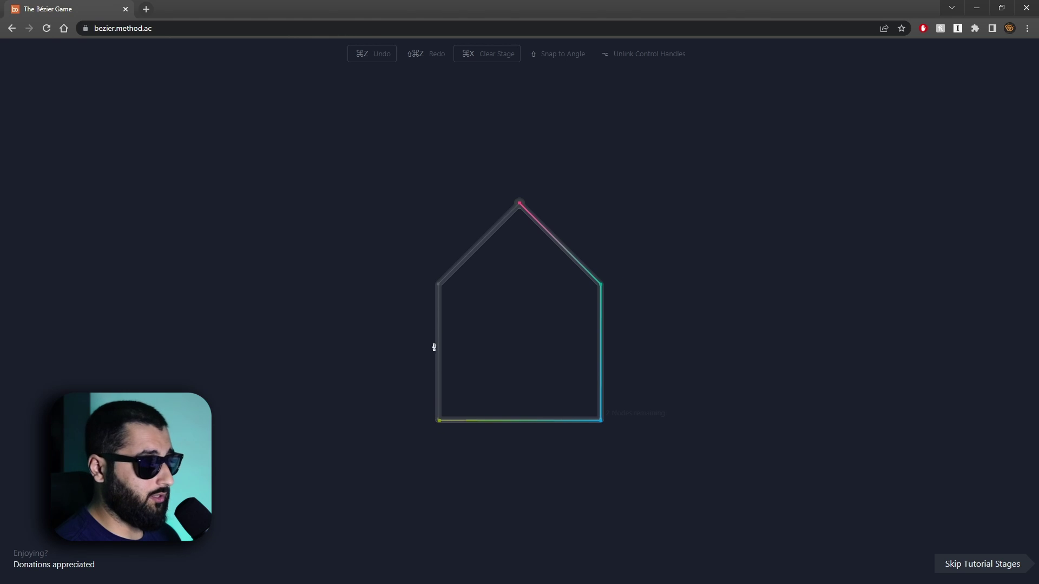
{"action": "left_click", "coordinate": [438, 289]}
{"action": "left_click", "coordinate": [519, 204]}
{"action": "left_click_drag", "start_coordinate": [519, 252], "coordinate": [552, 252]}
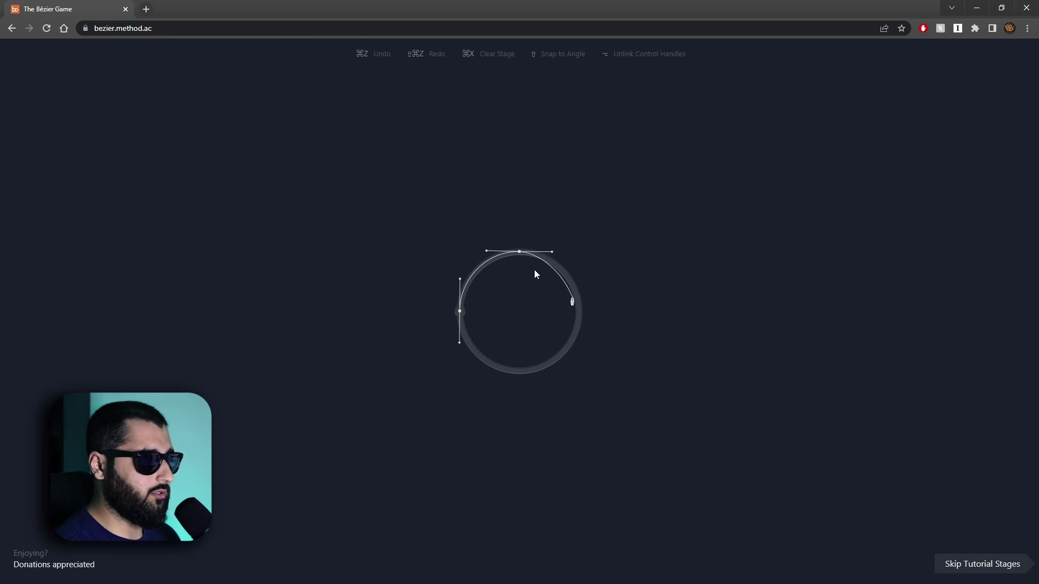
- Trace the circle with curved nodes on its right, bottom, left and top sides
{"action": "left_click_drag", "start_coordinate": [578, 311], "coordinate": [579, 344]}
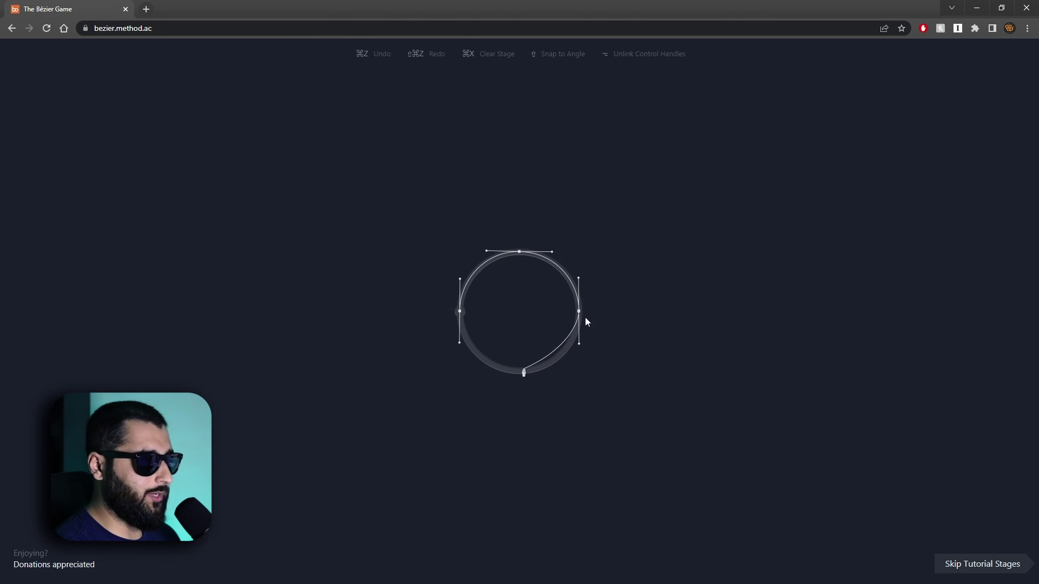
{"action": "left_click_drag", "start_coordinate": [518, 370], "coordinate": [486, 370]}
{"action": "left_click", "coordinate": [460, 313]}
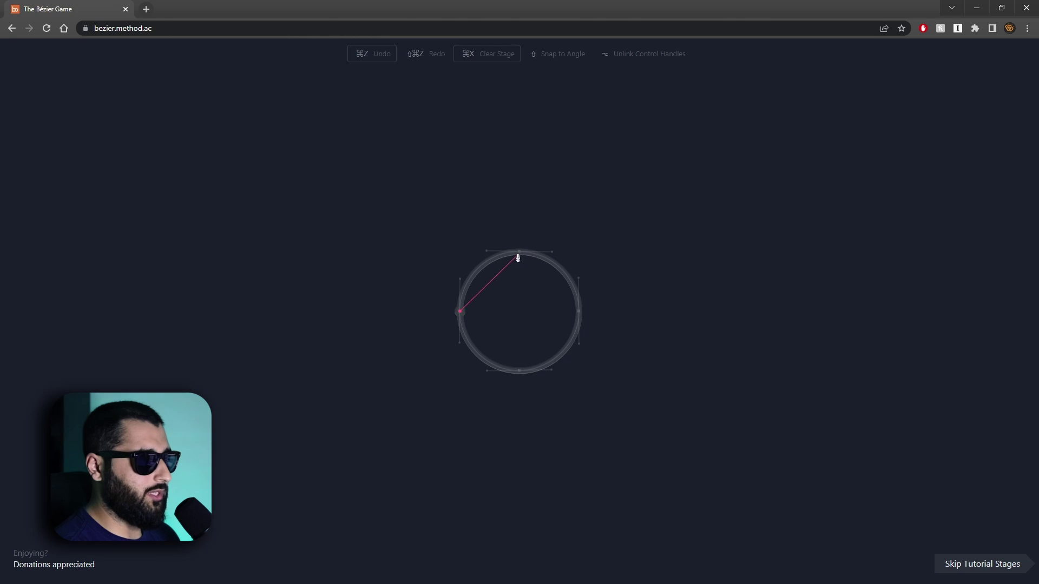
{"action": "left_click_drag", "start_coordinate": [518, 258], "coordinate": [576, 257]}
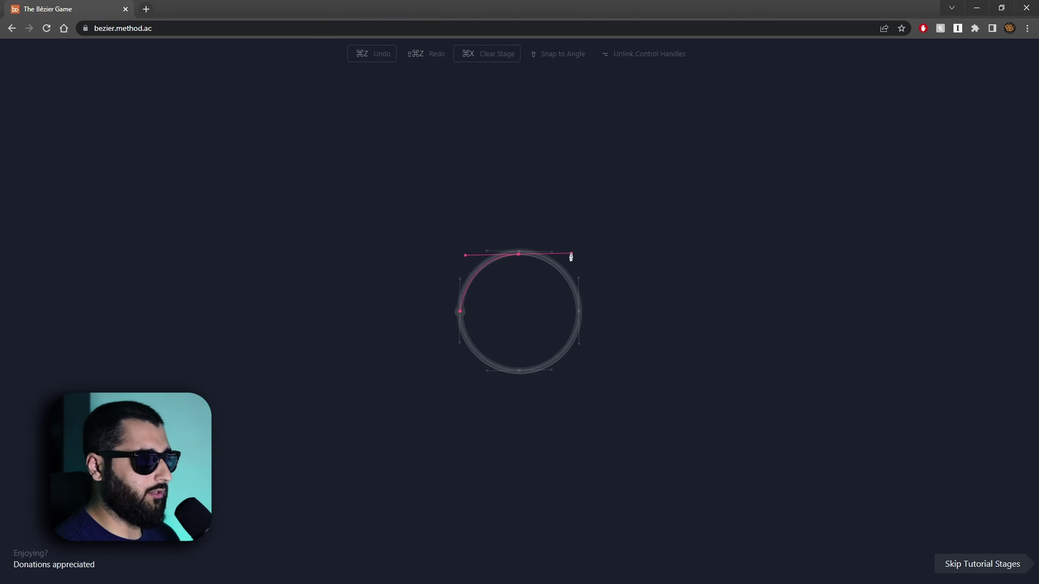
{"action": "left_click_drag", "start_coordinate": [578, 313], "coordinate": [578, 331]}
- Undo the misplaced right-side circle node twice, then skip the tutorial stages
{"action": "key", "text": "ctrl+z"}
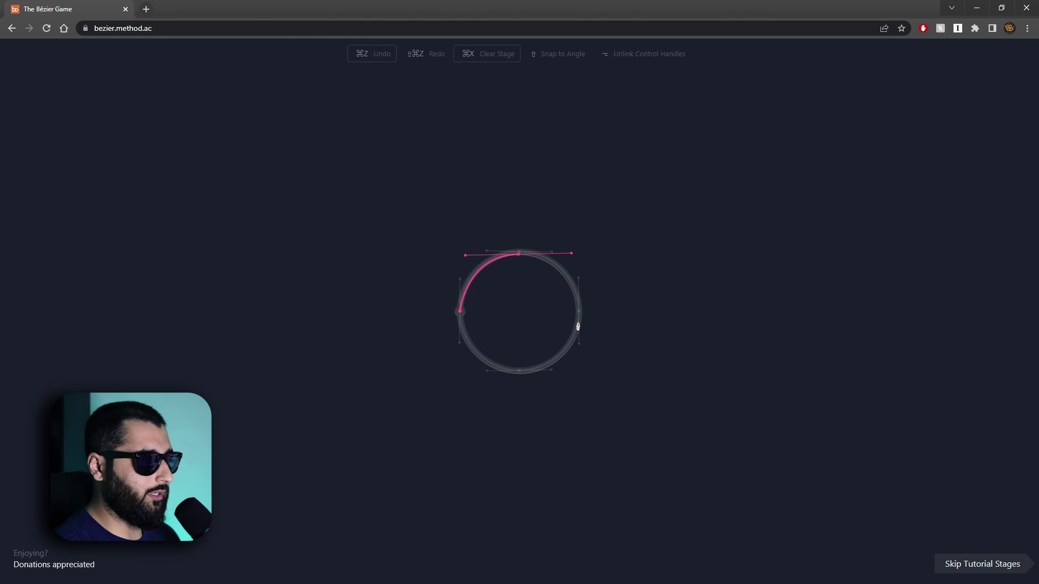
{"action": "left_click_drag", "start_coordinate": [579, 314], "coordinate": [575, 336]}
{"action": "key", "text": "ctrl+z"}
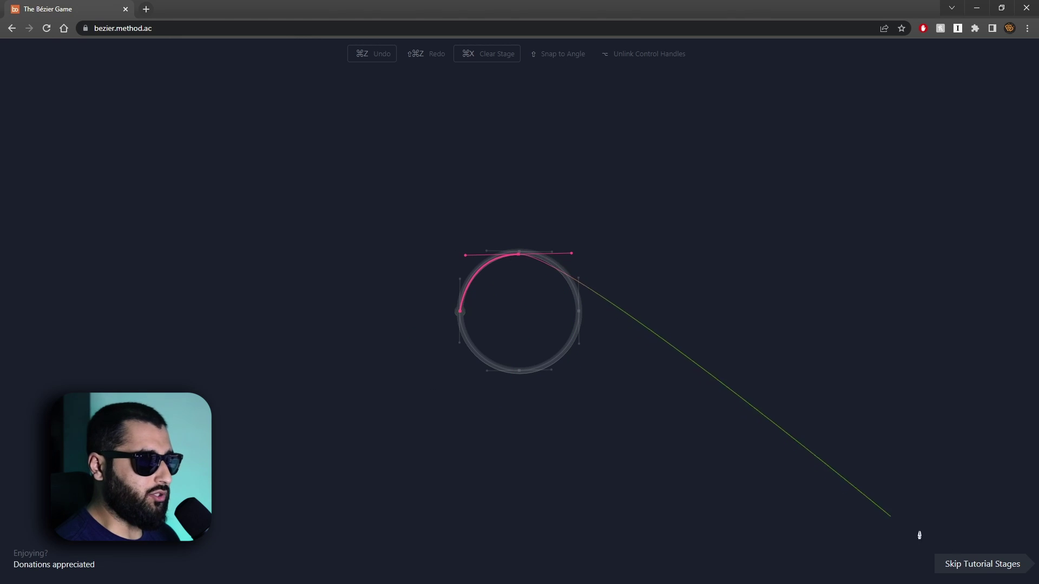
{"action": "left_click", "coordinate": [978, 566]}
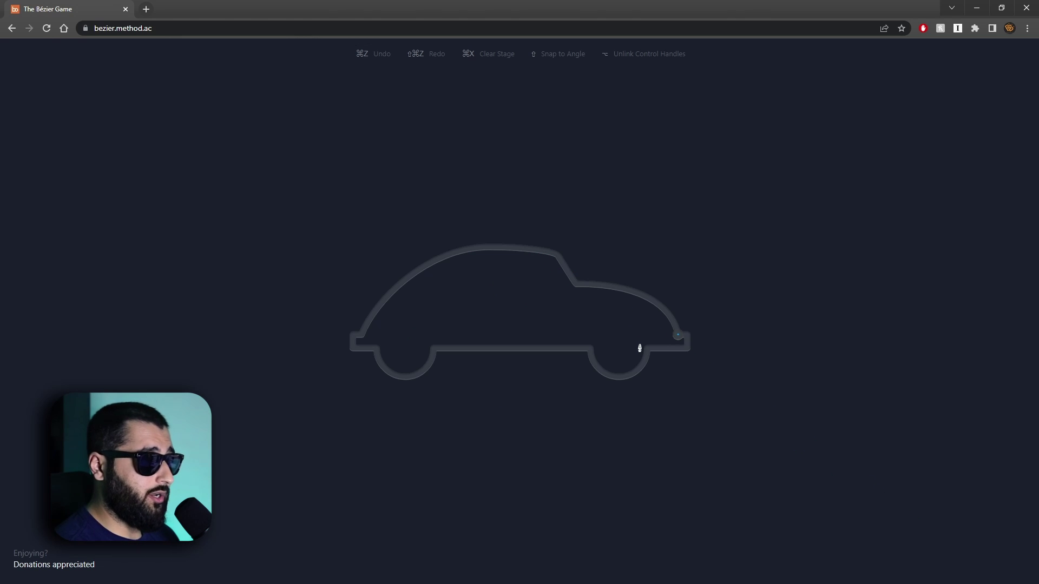
- Trace the car's right bumper corners and curve the path under the right wheel arch
{"action": "left_click", "coordinate": [678, 336]}
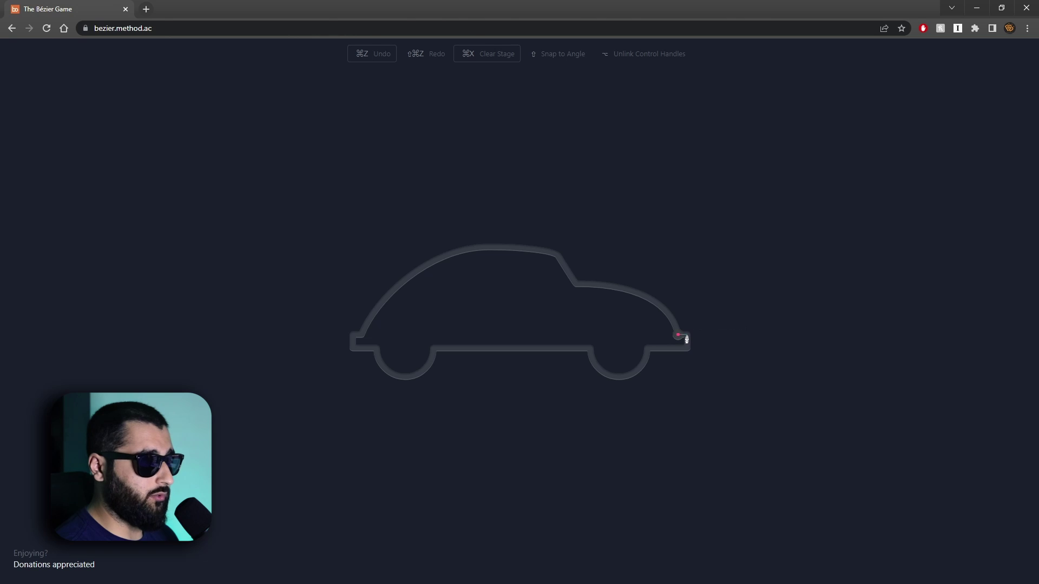
{"action": "left_click", "coordinate": [686, 336]}
{"action": "left_click", "coordinate": [687, 347]}
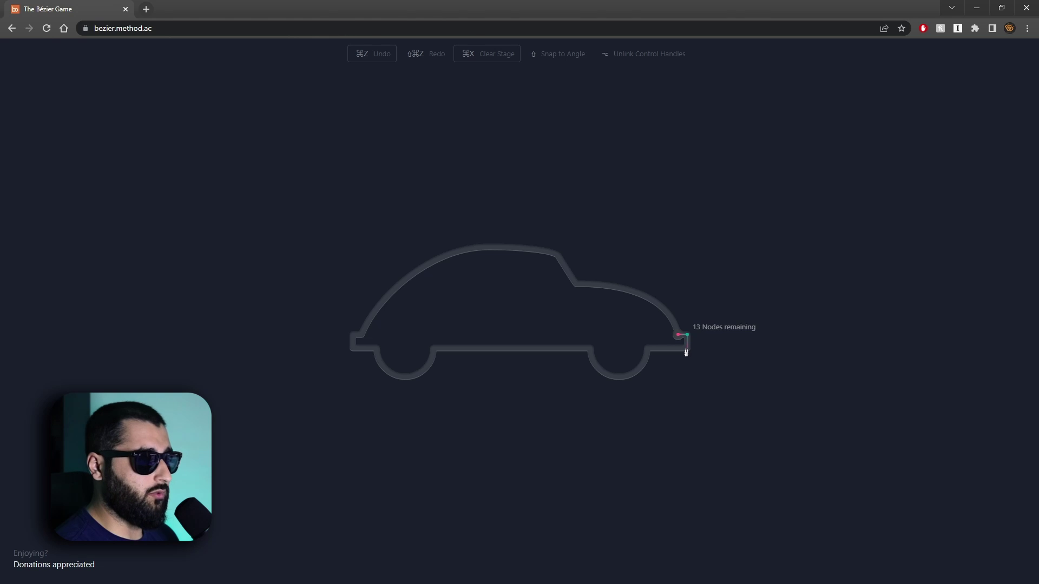
{"action": "left_click", "coordinate": [647, 348]}
{"action": "left_click_drag", "start_coordinate": [621, 378], "coordinate": [596, 378]}
{"action": "left_click", "coordinate": [589, 349]}
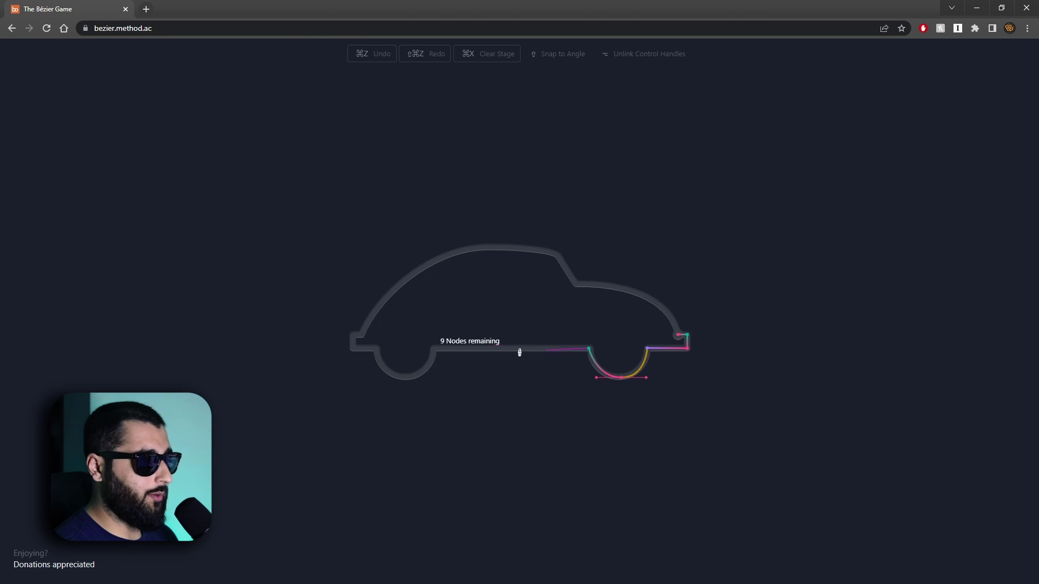
- Trace the straight underside, the left wheel arch, the left bumper and the roof curve
{"action": "left_click", "coordinate": [433, 352]}
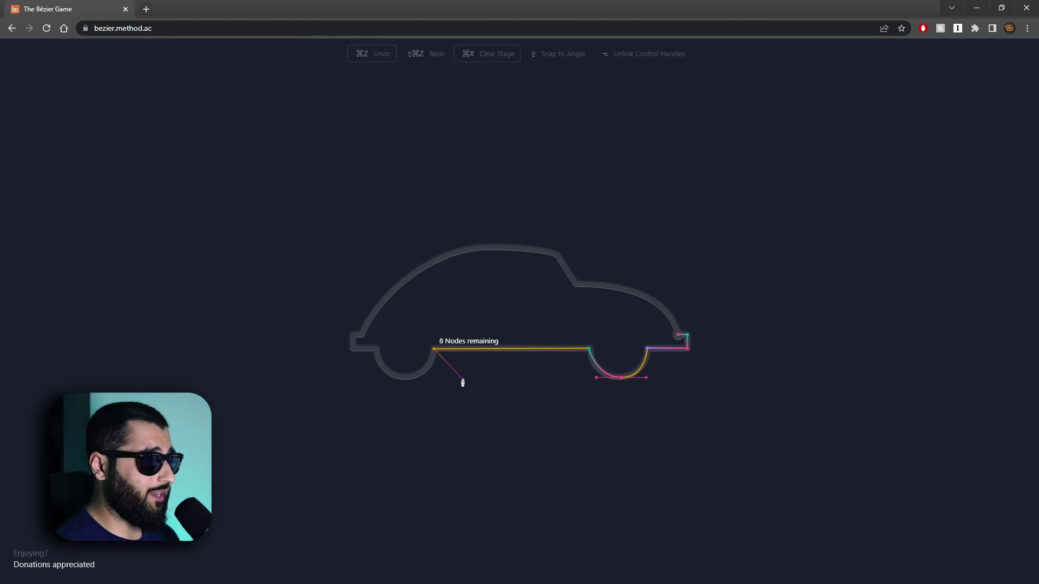
{"action": "key", "text": "ctrl+z"}
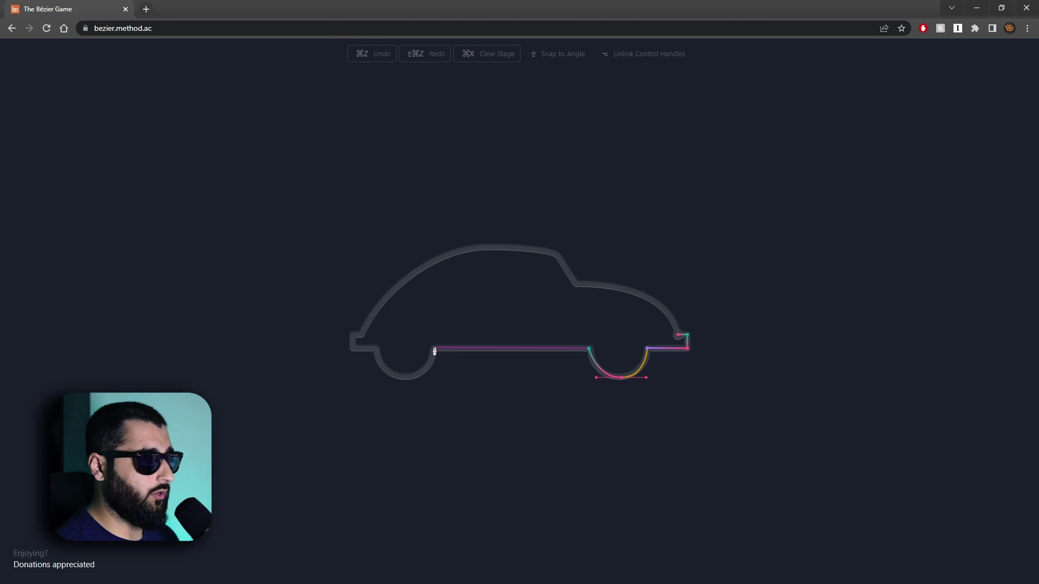
{"action": "left_click", "coordinate": [434, 348]}
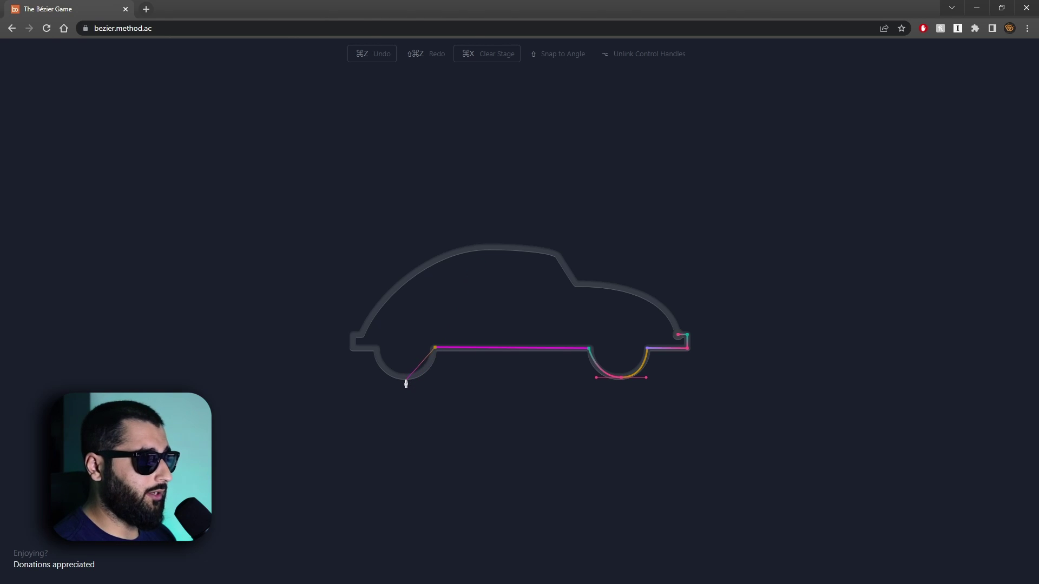
{"action": "left_click_drag", "start_coordinate": [405, 379], "coordinate": [375, 379]}
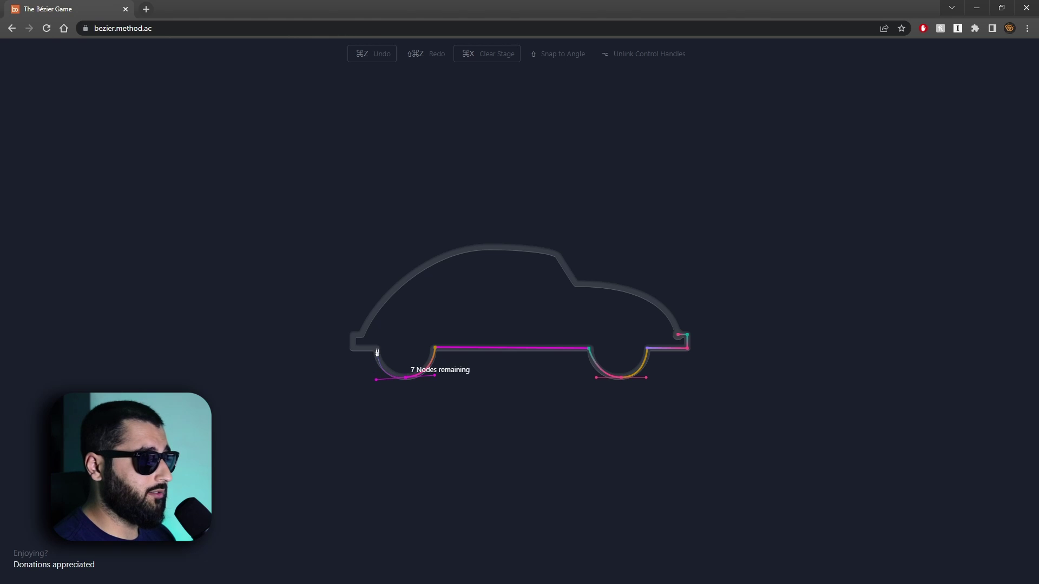
{"action": "left_click", "coordinate": [375, 350]}
{"action": "left_click", "coordinate": [352, 336]}
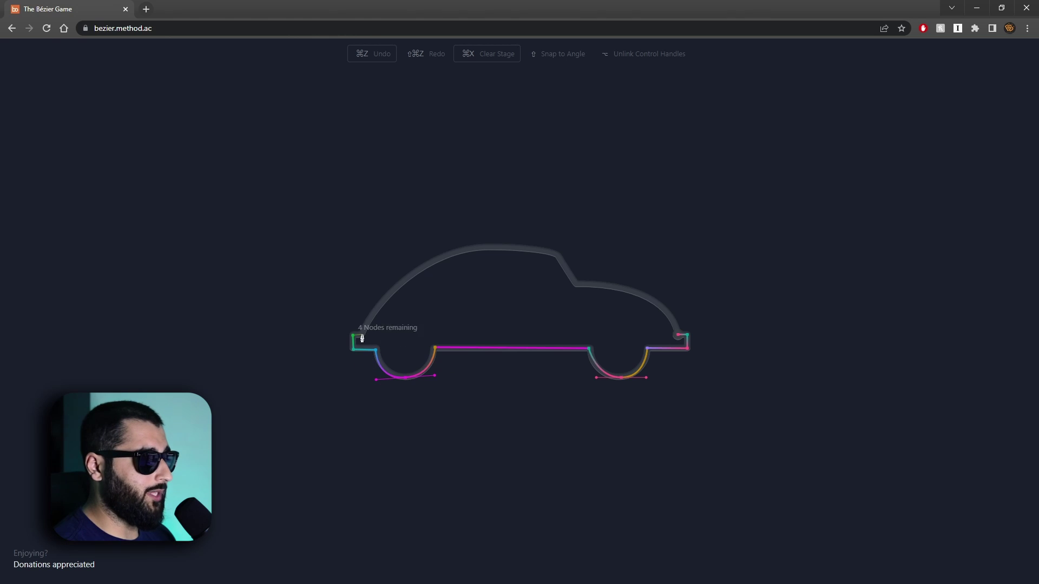
{"action": "left_click_drag", "start_coordinate": [557, 253], "coordinate": [707, 292]}
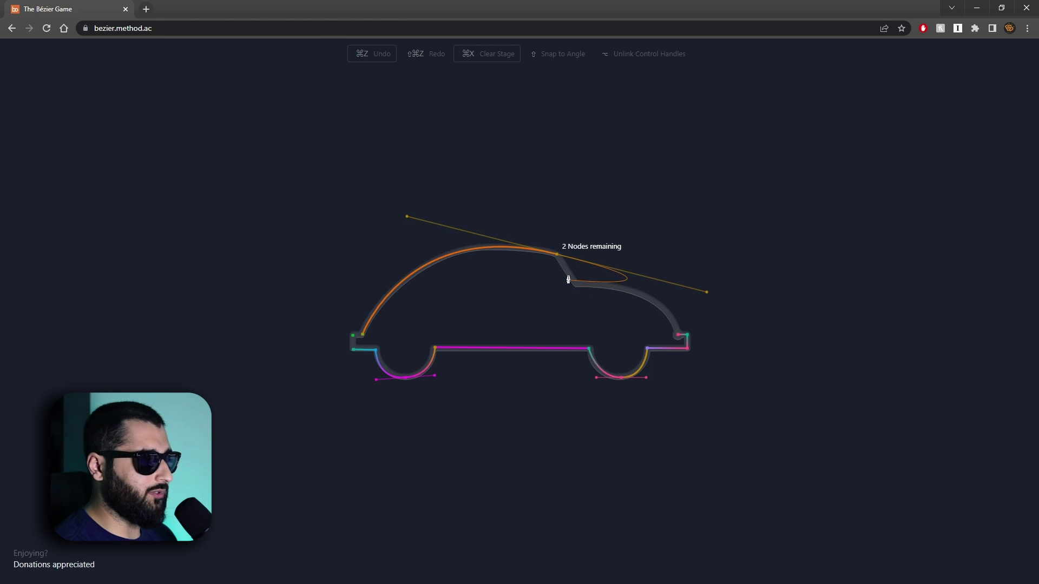